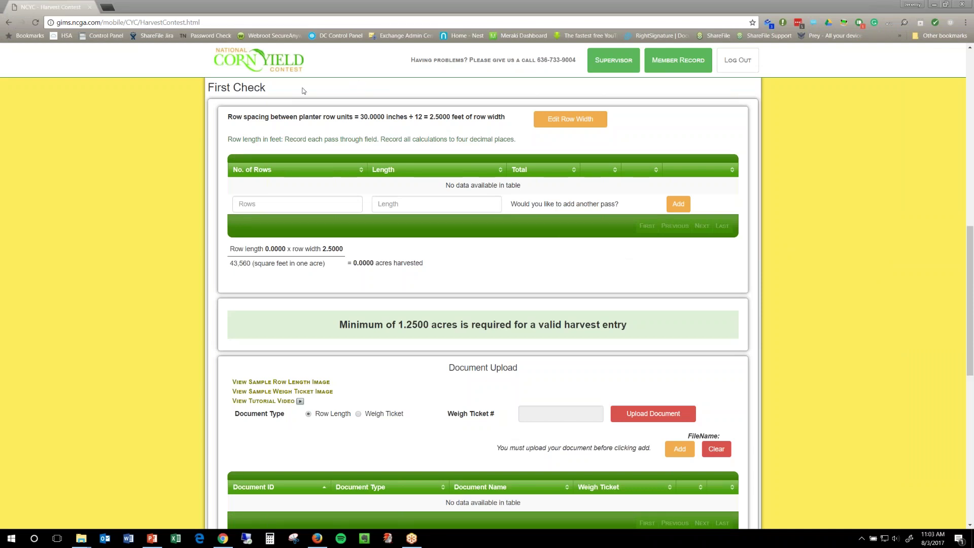
Step: Add a First Check pass of 8 rows with length 1132, and duplicate it to make three identical passes
{"action": "left_click", "coordinate": [265, 204]}
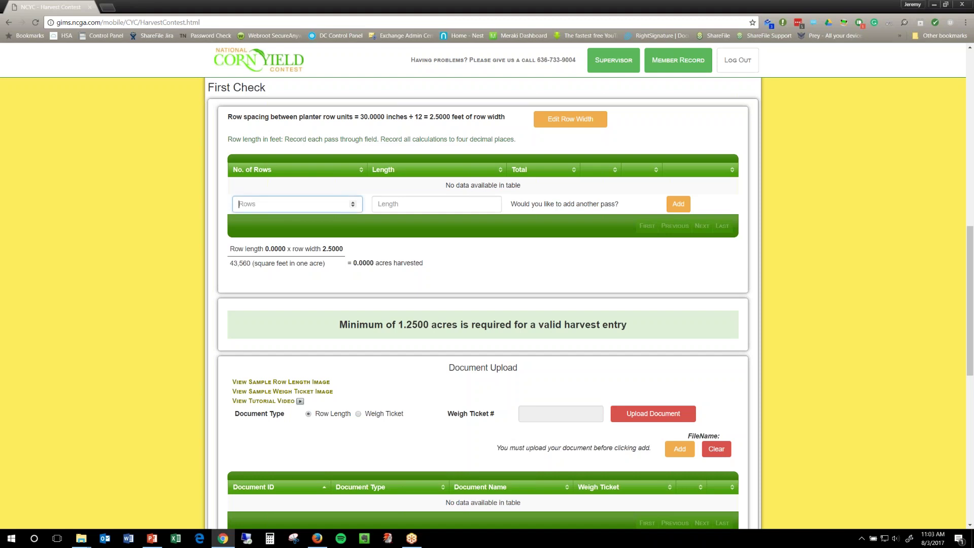
{"action": "type", "text": "8"}
{"action": "left_click", "coordinate": [378, 204]}
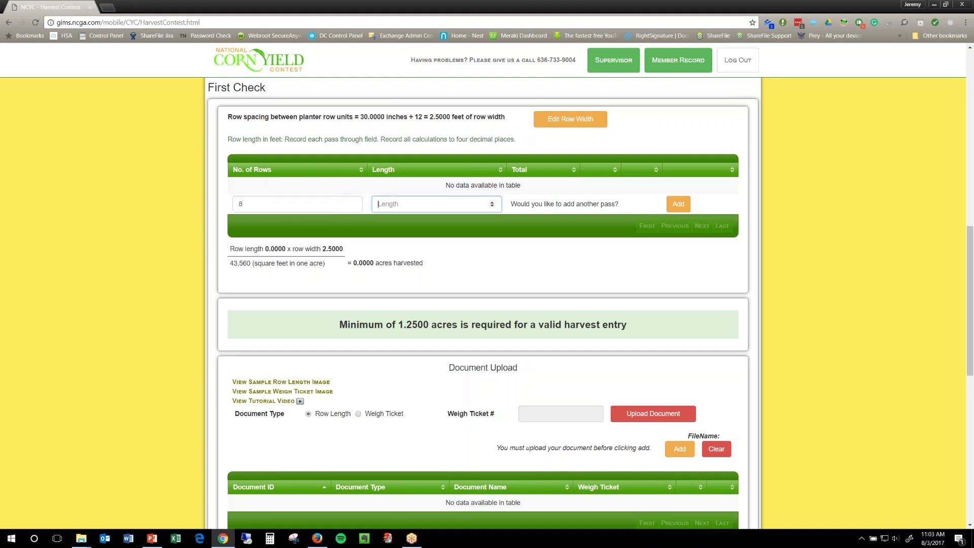
{"action": "type", "text": "1132.000"}
{"action": "key", "text": "Tab"}
{"action": "key", "text": "Return"}
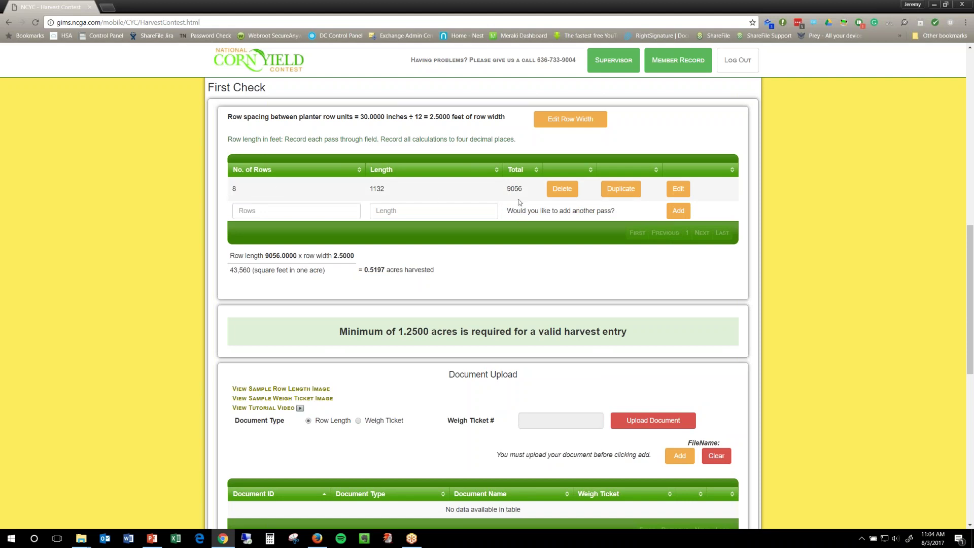
{"action": "left_click", "coordinate": [622, 191]}
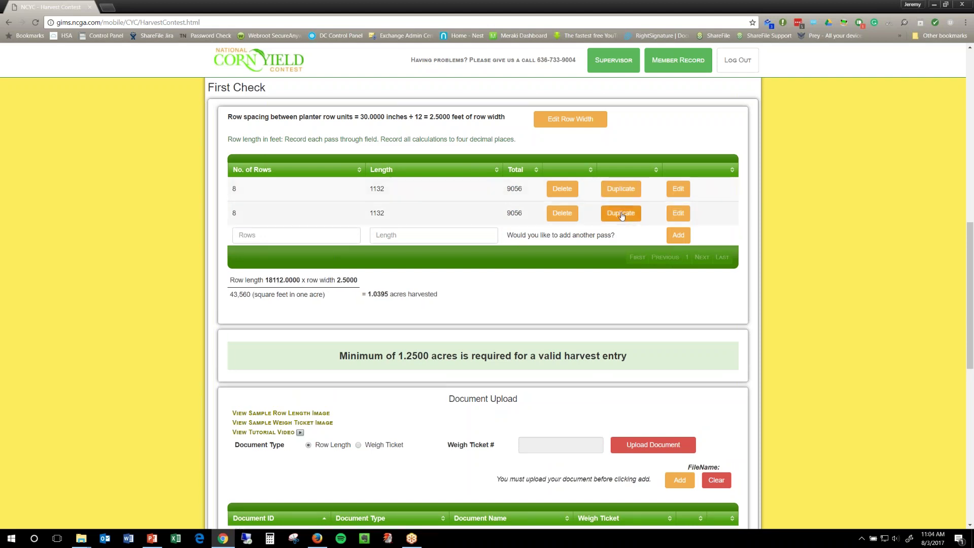
{"action": "left_click", "coordinate": [622, 214]}
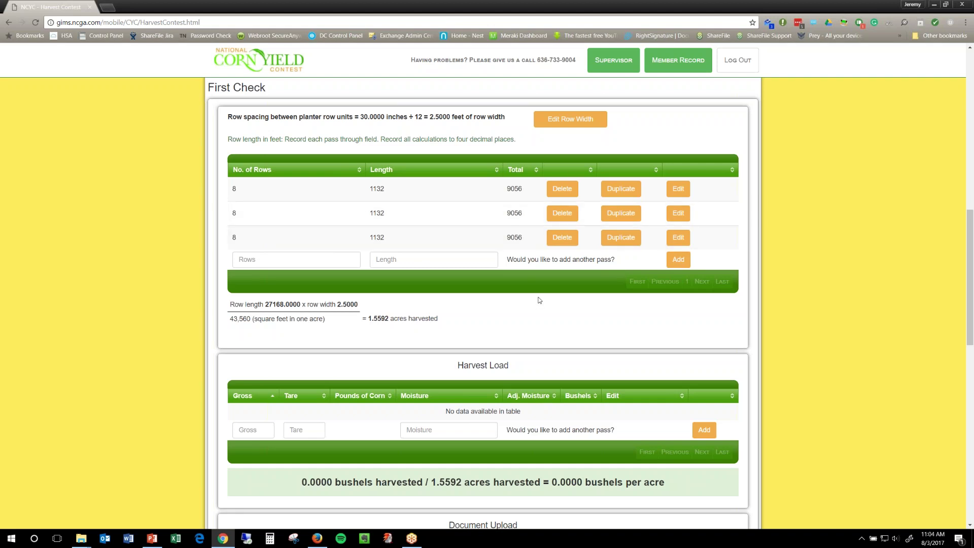
Step: Add a First Check harvest load with gross 55400, tare 27180 and moisture 14.3
{"action": "scroll", "coordinate": [528, 297], "scroll_direction": "down", "scroll_amount": 1}
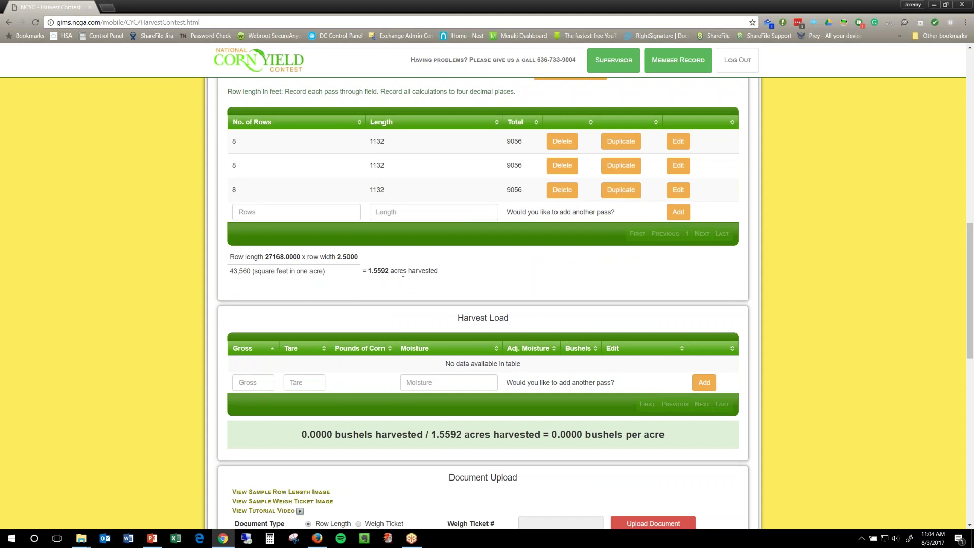
{"action": "scroll", "coordinate": [403, 274], "scroll_direction": "down", "scroll_amount": 1}
{"action": "left_click", "coordinate": [240, 332]}
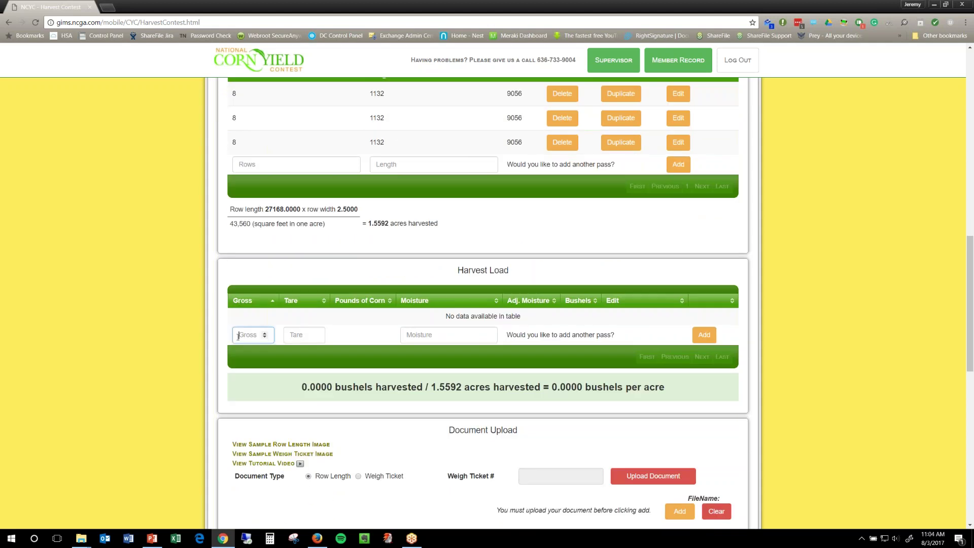
{"action": "scroll", "coordinate": [215, 303], "scroll_direction": "down", "scroll_amount": 2}
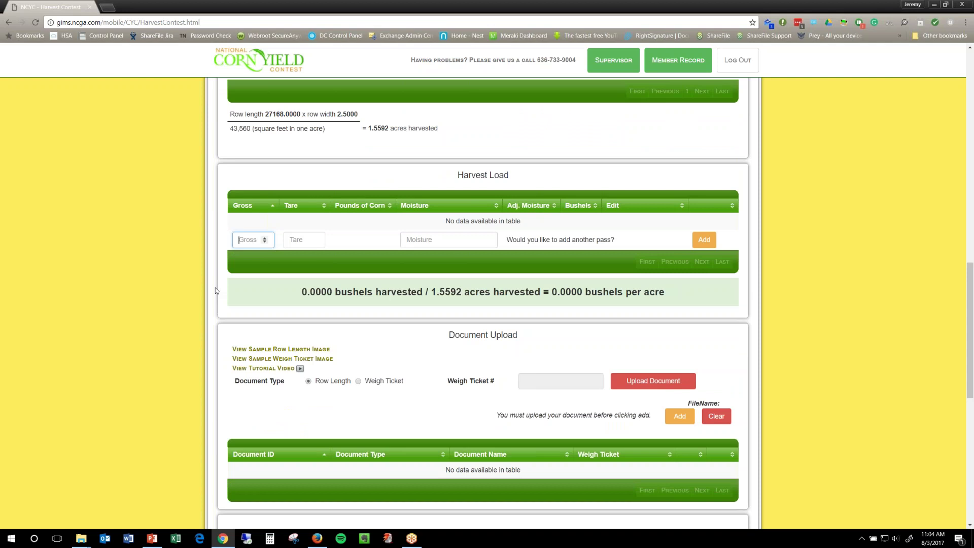
{"action": "type", "text": "55400"}
{"action": "key", "text": "Tab"}
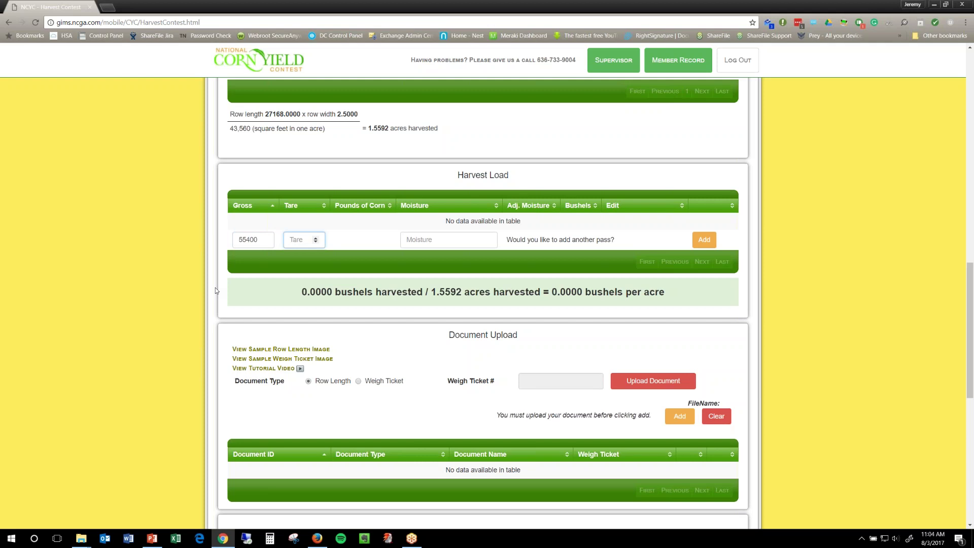
{"action": "type", "text": "27180"}
{"action": "key", "text": "Tab"}
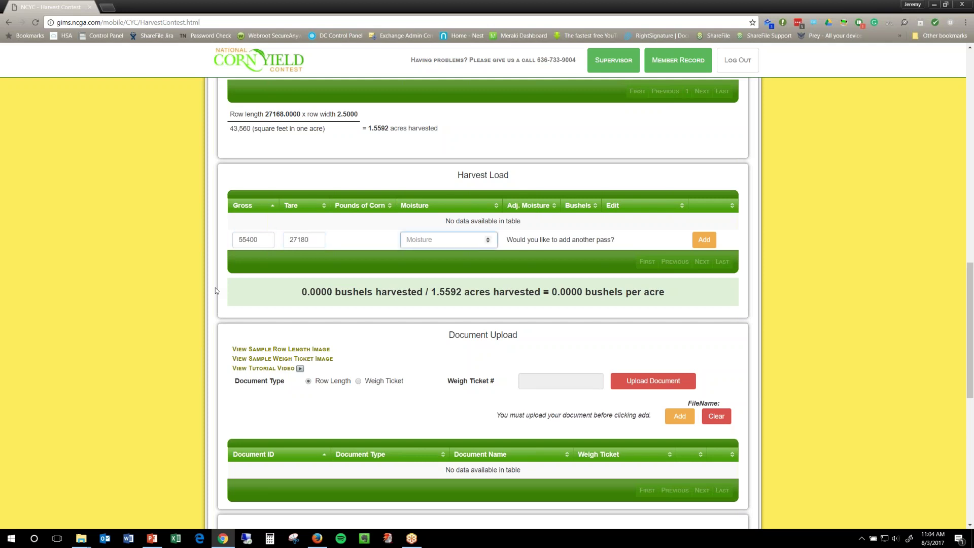
{"action": "type", "text": "14.3"}
{"action": "left_click", "coordinate": [704, 241]}
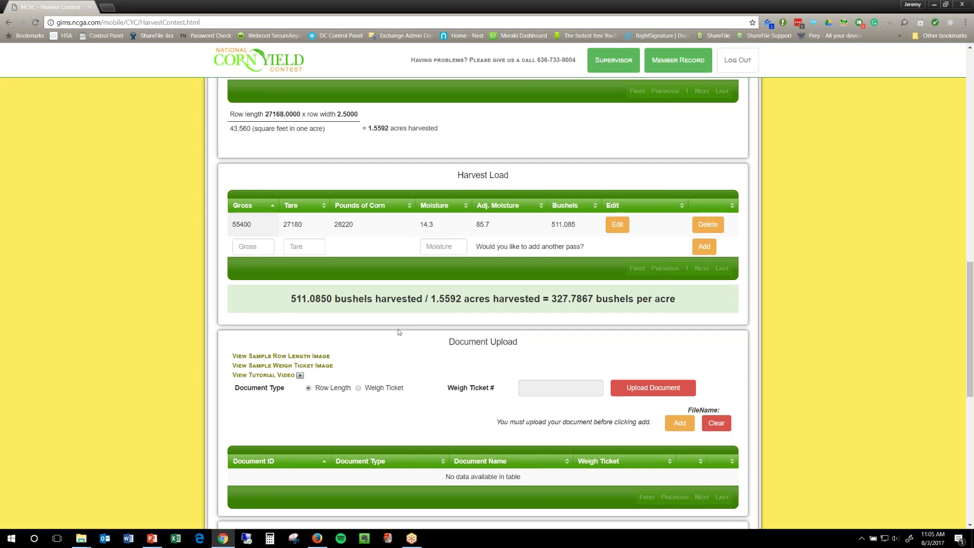
Step: View the sample row length and weigh ticket images for the document upload, and return to the harvest form
{"action": "scroll", "coordinate": [399, 332], "scroll_direction": "down", "scroll_amount": 1}
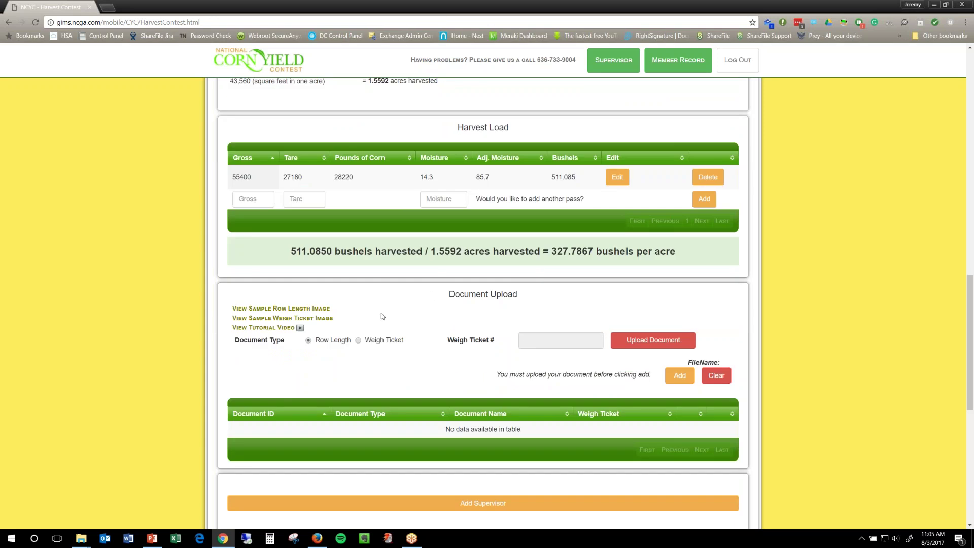
{"action": "scroll", "coordinate": [381, 313], "scroll_direction": "down", "scroll_amount": 1}
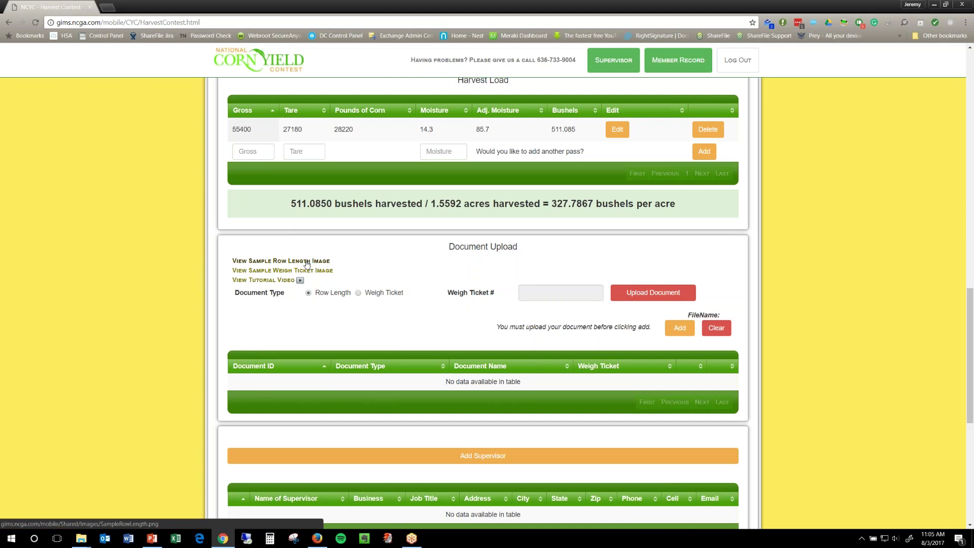
{"action": "left_click", "coordinate": [307, 262]}
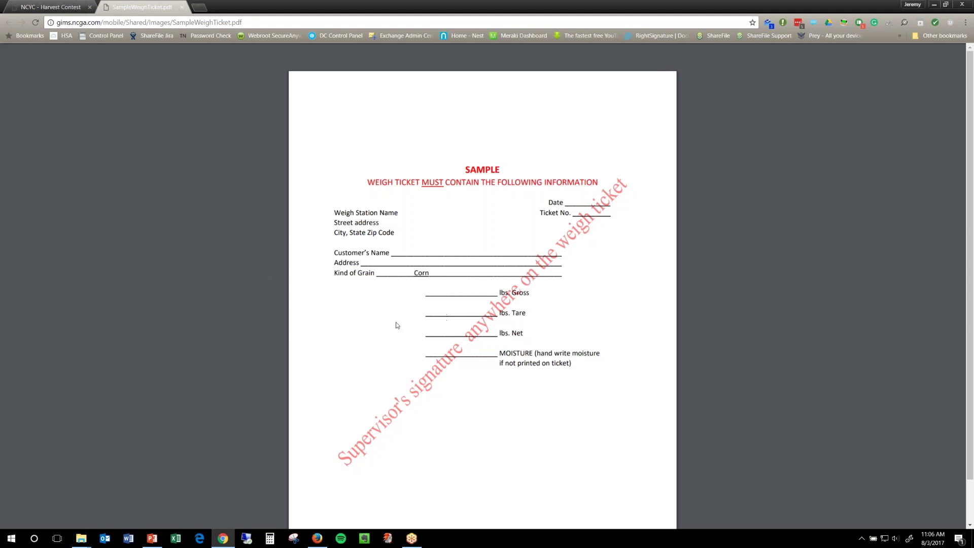
{"action": "left_click", "coordinate": [182, 7]}
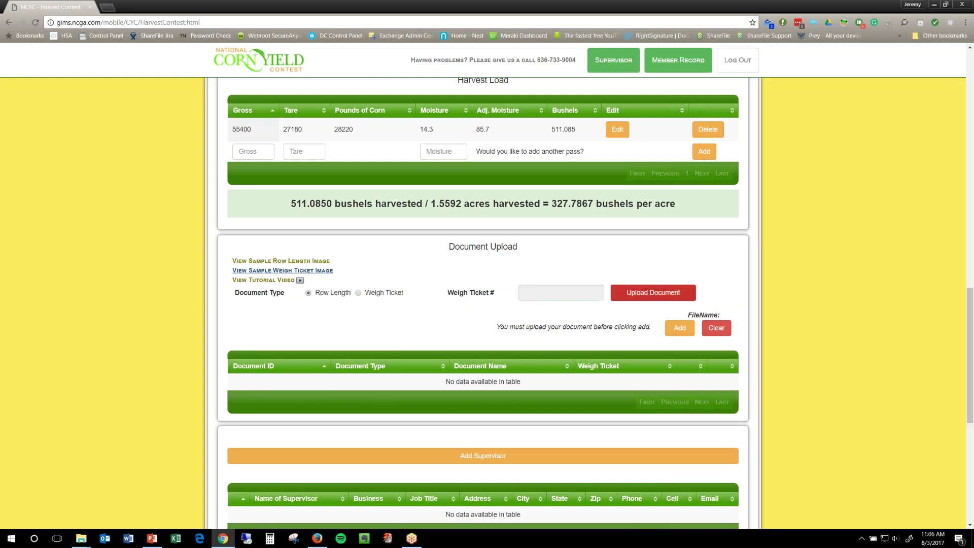
Step: Upload Row Length Sample.pdf as the First Check row length document, and view the uploaded copy
{"action": "left_click", "coordinate": [648, 294]}
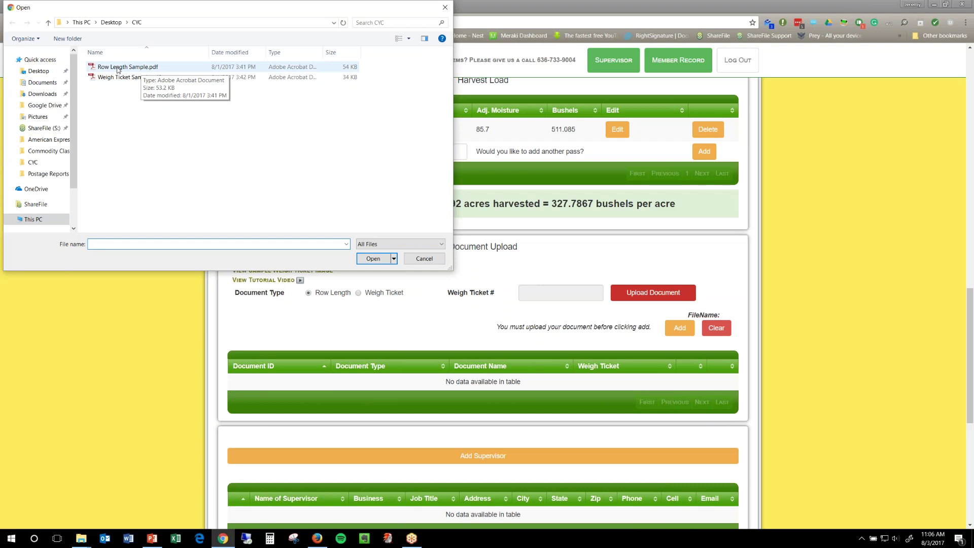
{"action": "left_click", "coordinate": [118, 69]}
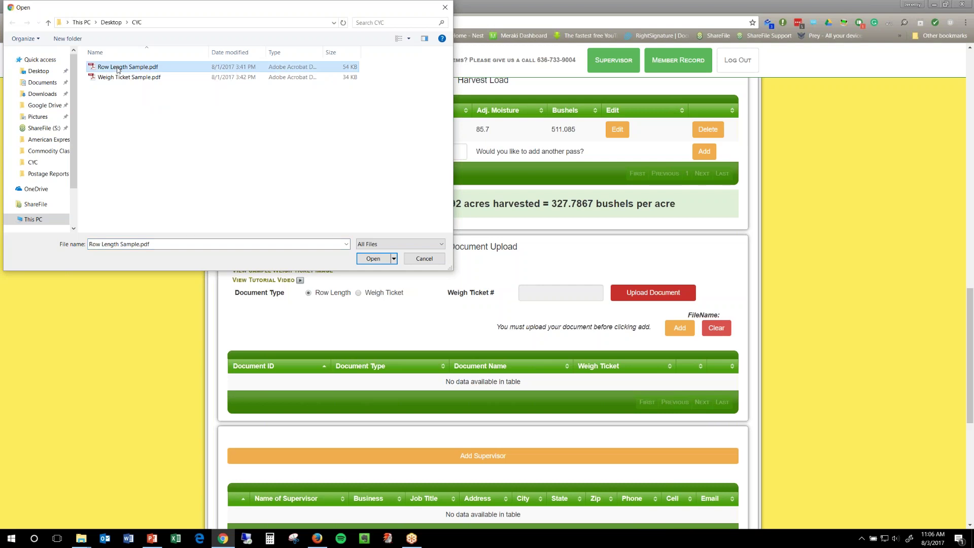
{"action": "left_click", "coordinate": [372, 258]}
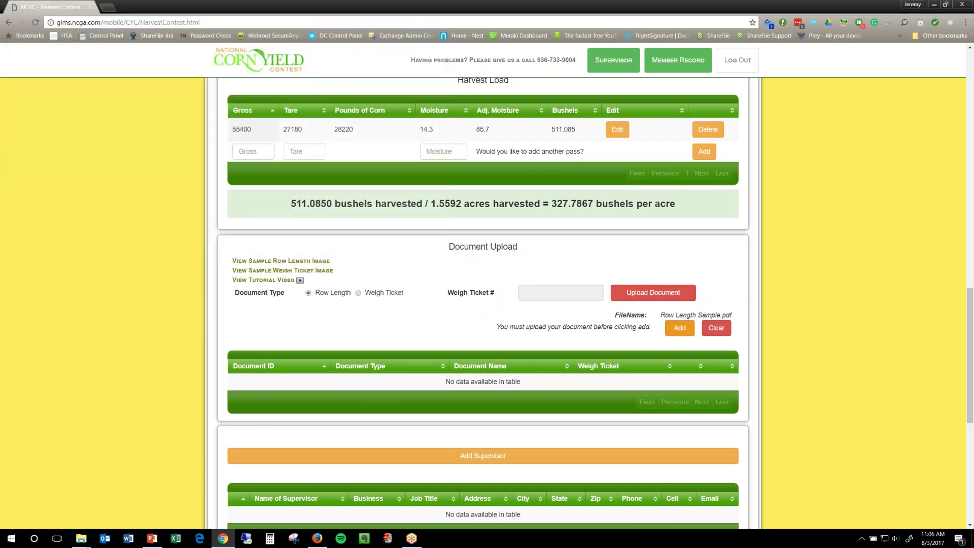
{"action": "left_click", "coordinate": [680, 328]}
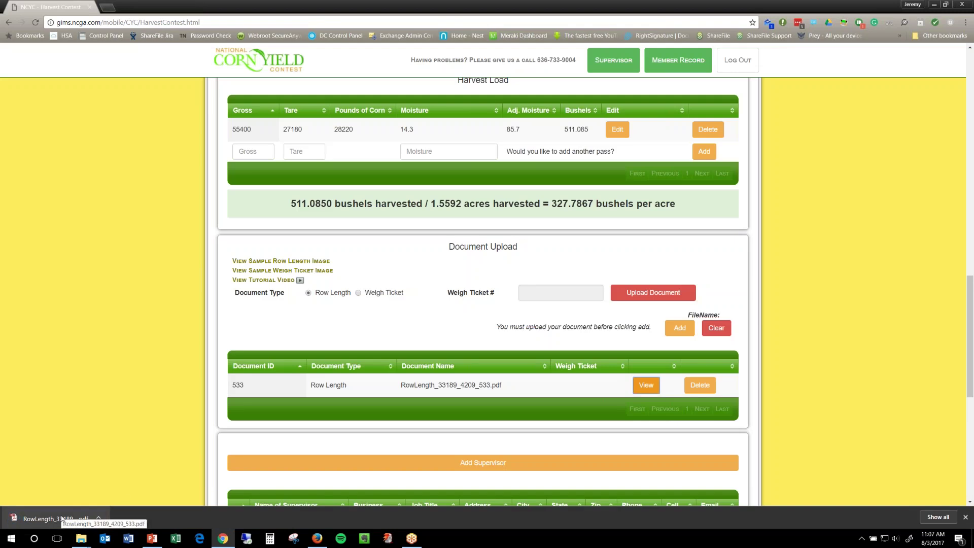
{"action": "left_click", "coordinate": [61, 518]}
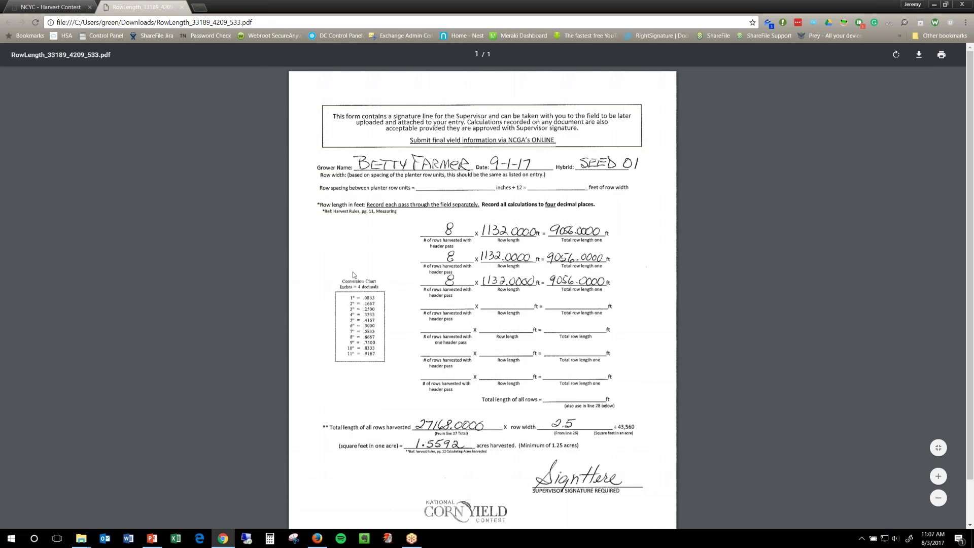
{"action": "left_click", "coordinate": [181, 7]}
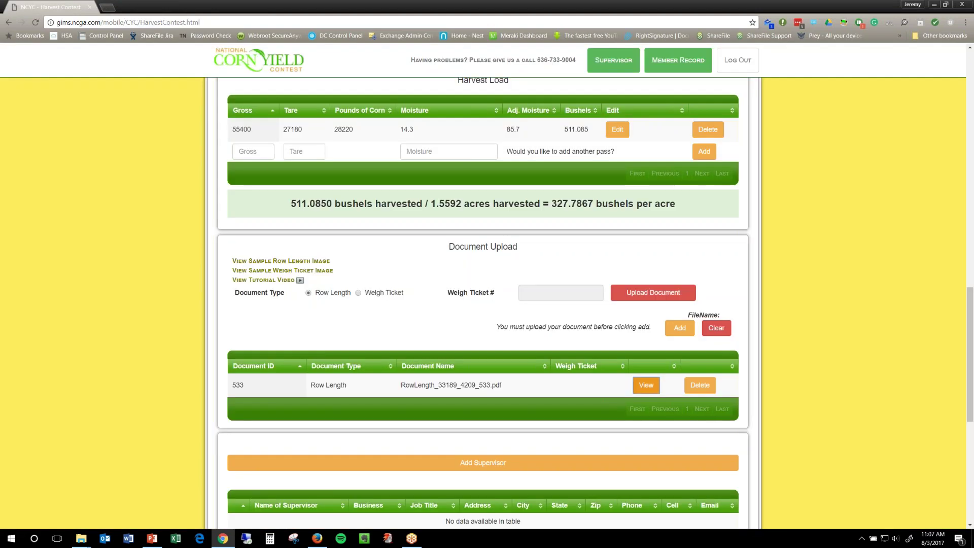
Step: Upload Weigh Ticket Sample.pdf as a weigh ticket document with weigh ticket number 12345 and add it to First Check
{"action": "left_click", "coordinate": [358, 293]}
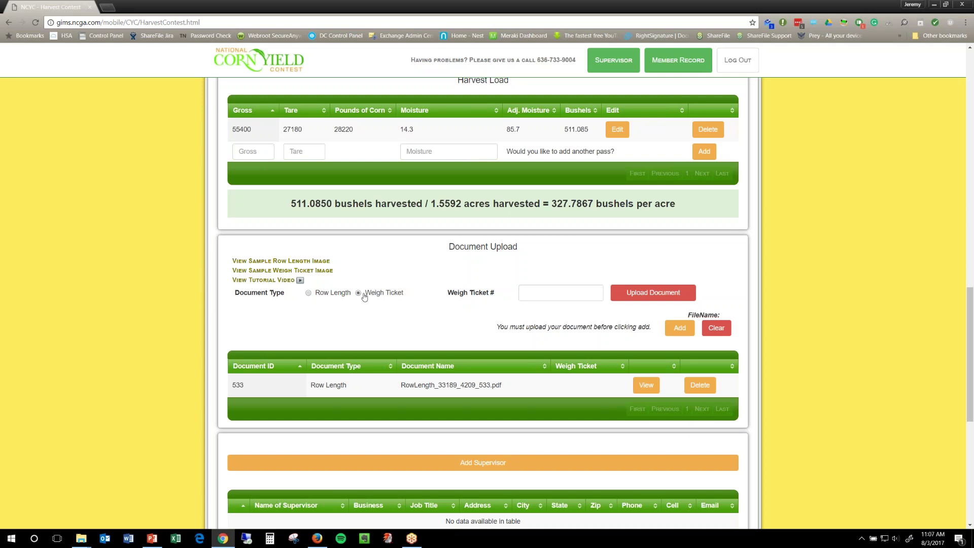
{"action": "left_click", "coordinate": [534, 294]}
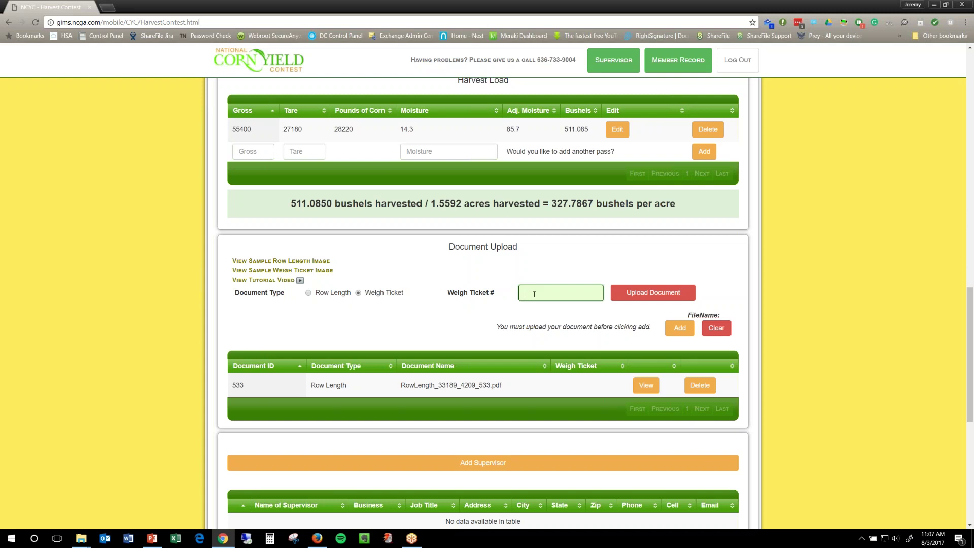
{"action": "type", "text": "12345"}
{"action": "left_click", "coordinate": [653, 293]}
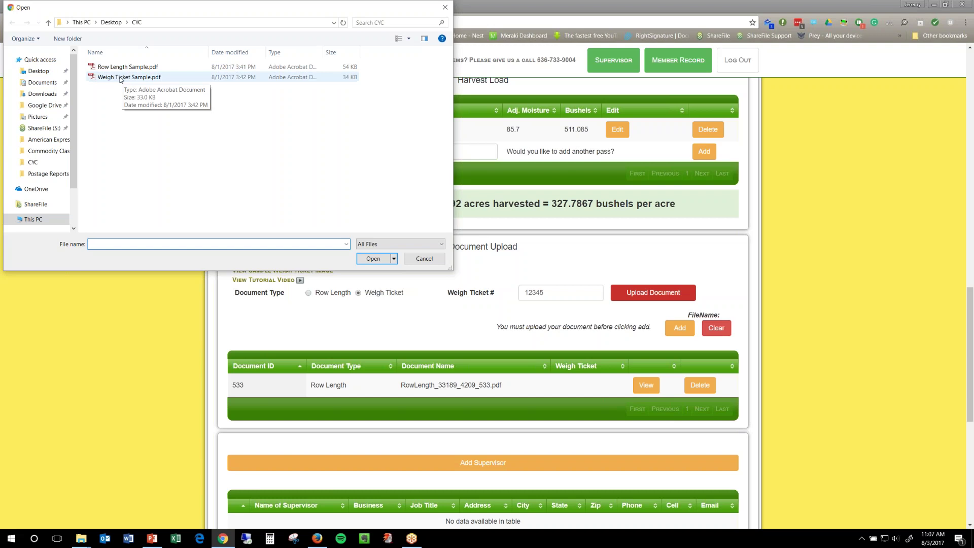
{"action": "left_click", "coordinate": [122, 77]}
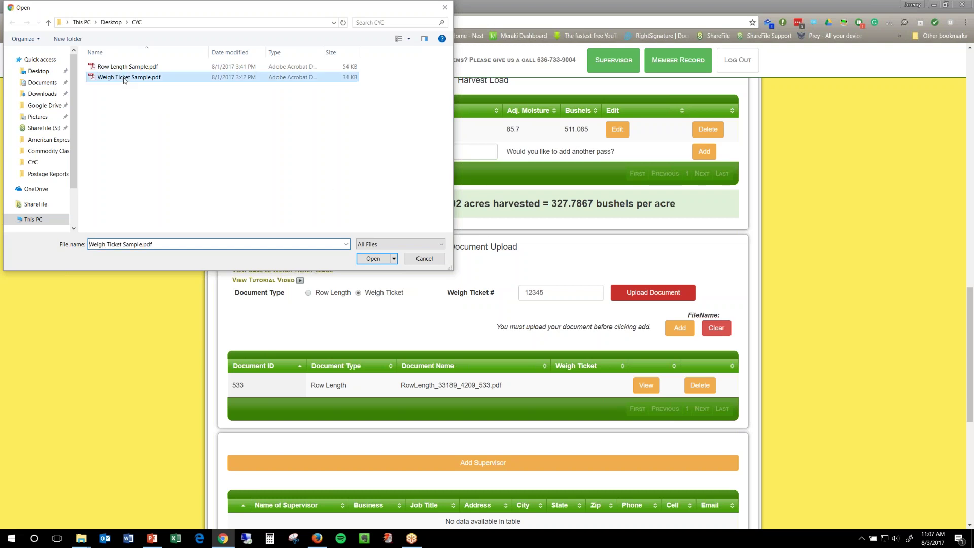
{"action": "left_click", "coordinate": [384, 259]}
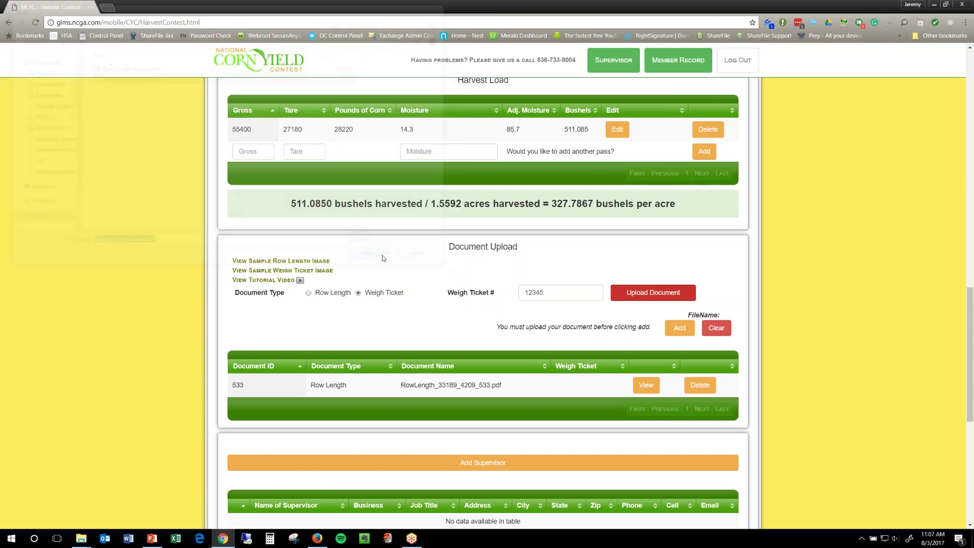
{"action": "left_click", "coordinate": [680, 327]}
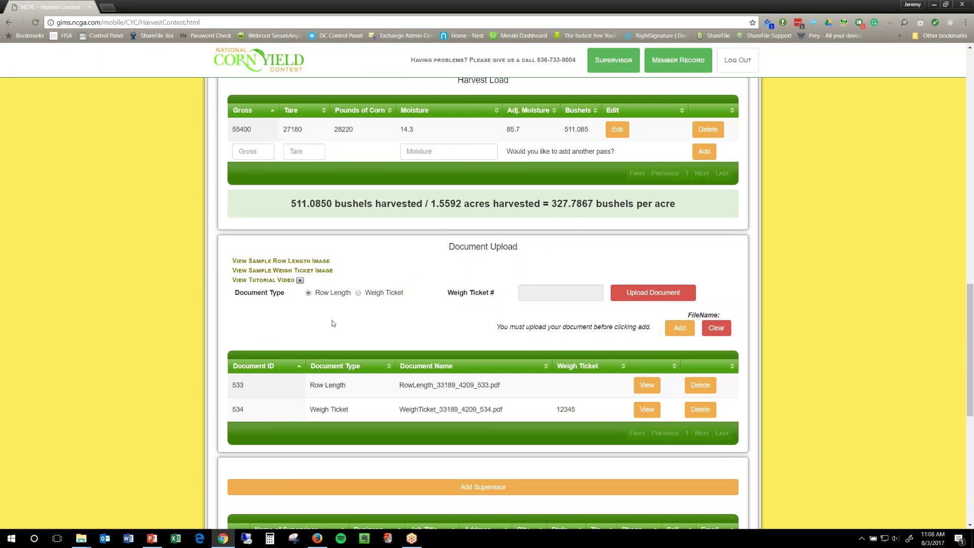
Step: Add the FFA Advisor from Franklin County Tech School as the First Check supervisor
{"action": "scroll", "coordinate": [332, 324], "scroll_direction": "down", "scroll_amount": 3}
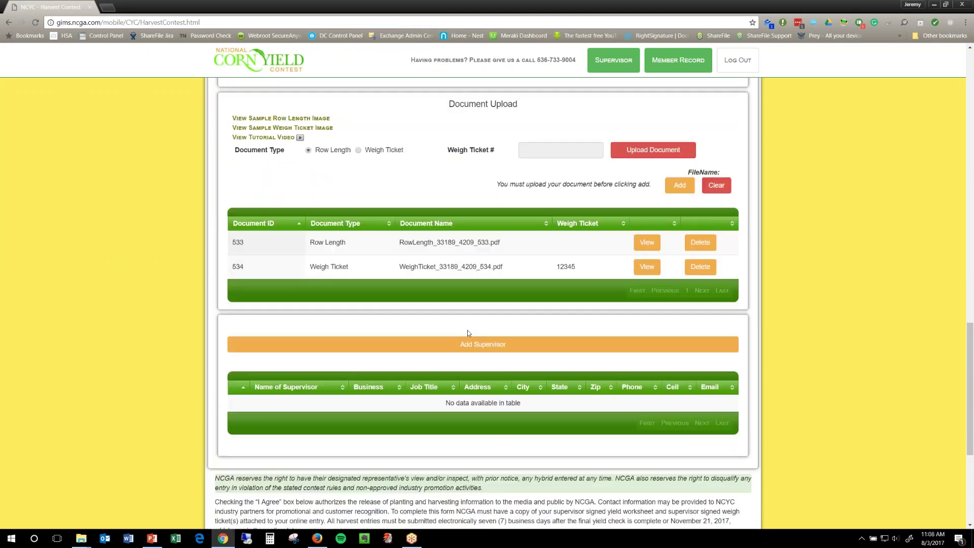
{"action": "left_click", "coordinate": [507, 346]}
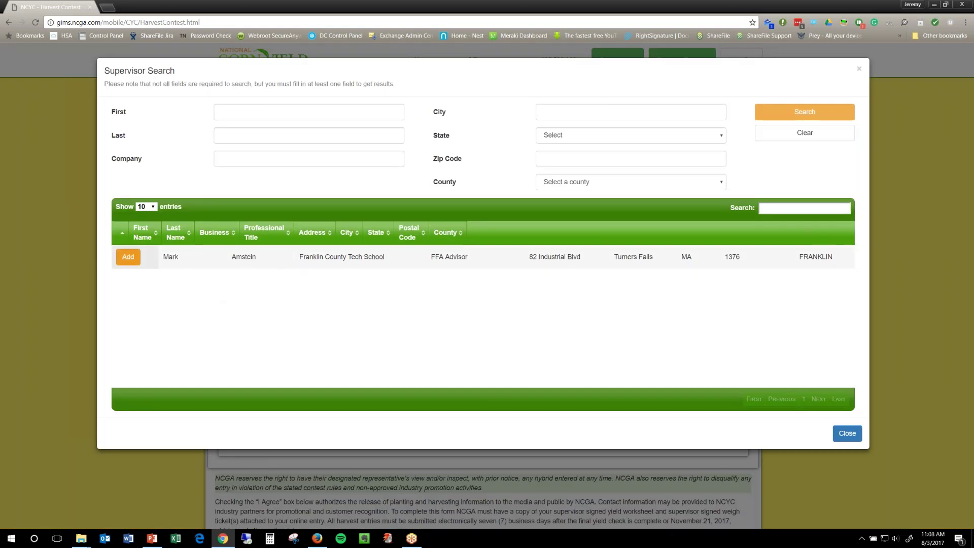
{"action": "left_click", "coordinate": [131, 257]}
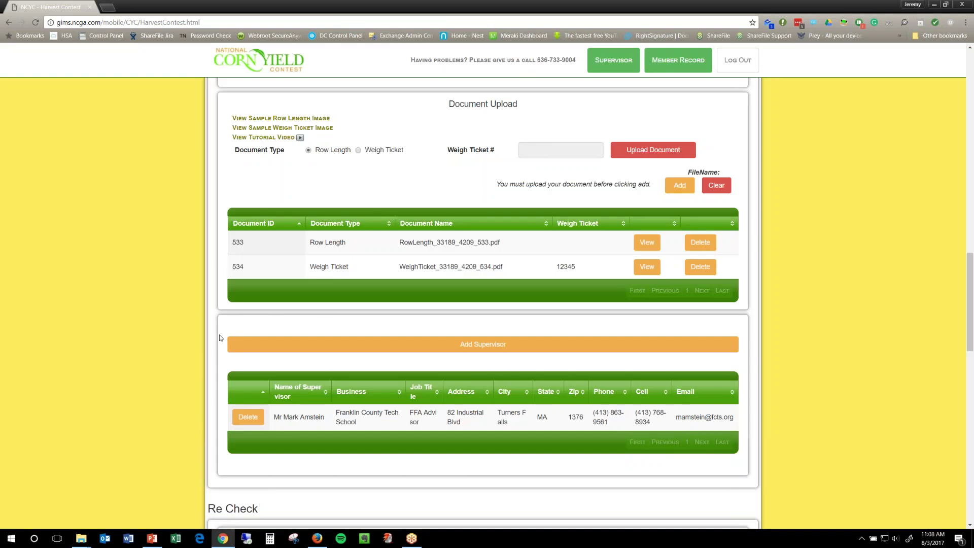
Step: Add a Re Check pass of 8 rows with a length of 1130 feet, and duplicate it twice
{"action": "scroll", "coordinate": [221, 337], "scroll_direction": "down", "scroll_amount": 3}
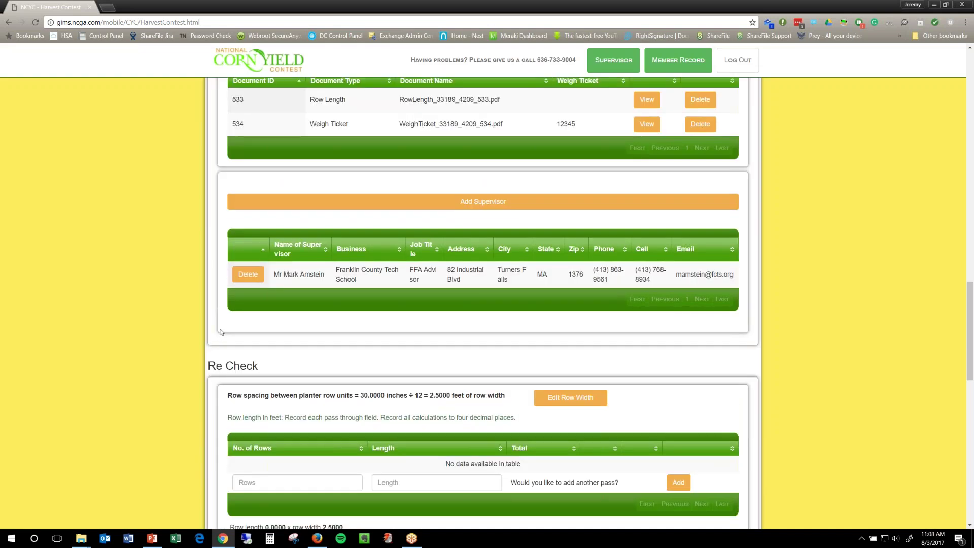
{"action": "scroll", "coordinate": [219, 336], "scroll_direction": "down", "scroll_amount": 2}
{"action": "scroll", "coordinate": [220, 332], "scroll_direction": "down", "scroll_amount": 1}
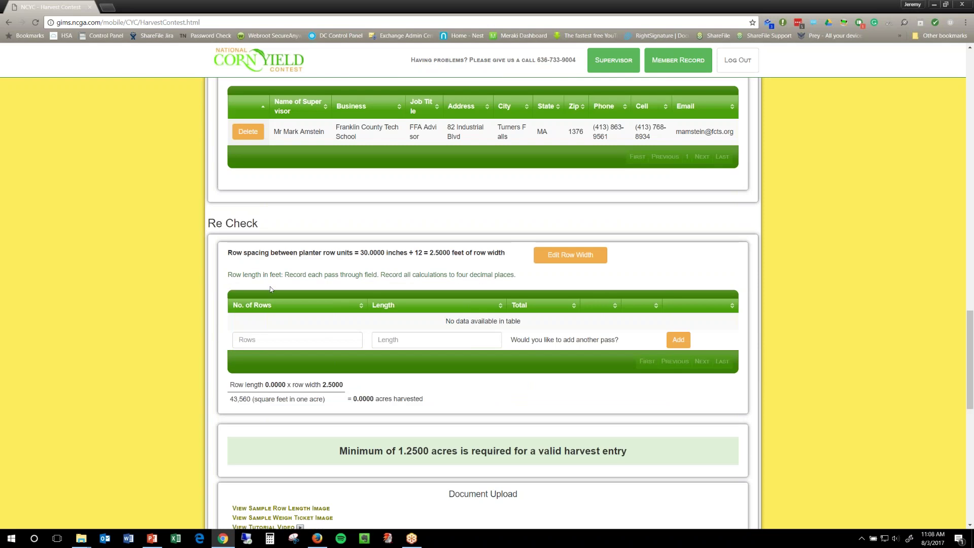
{"action": "scroll", "coordinate": [264, 340], "scroll_direction": "down", "scroll_amount": 1}
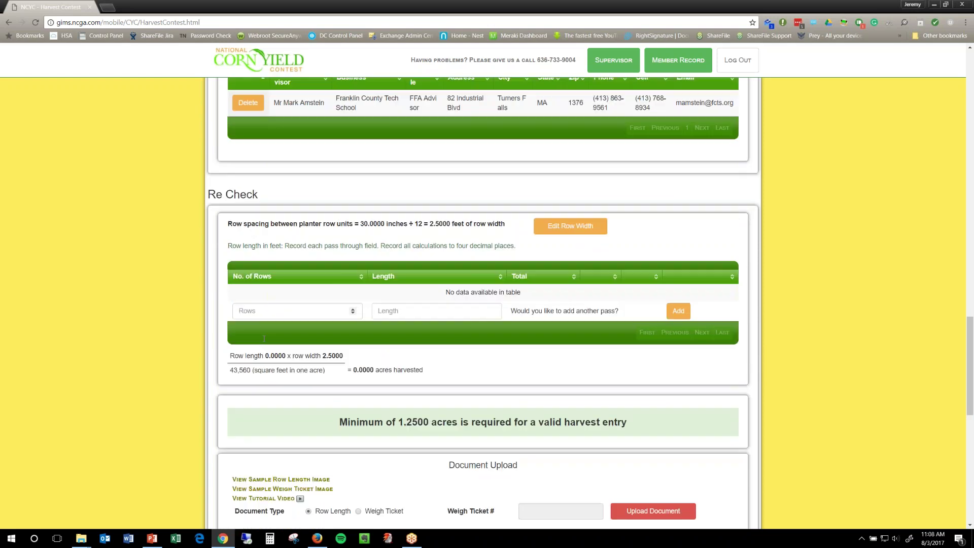
{"action": "left_click", "coordinate": [258, 291]}
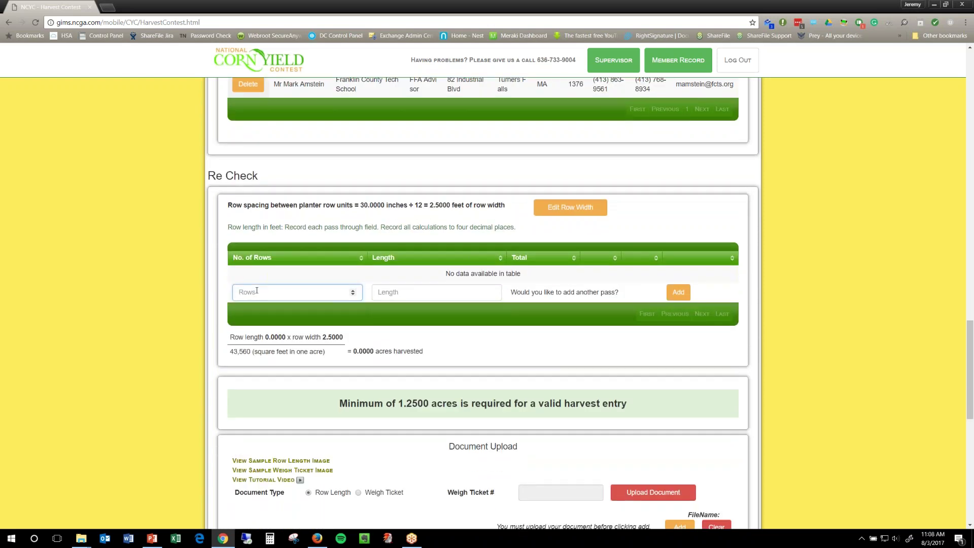
{"action": "type", "text": "8"}
{"action": "key", "text": "Tab"}
{"action": "type", "text": "11"}
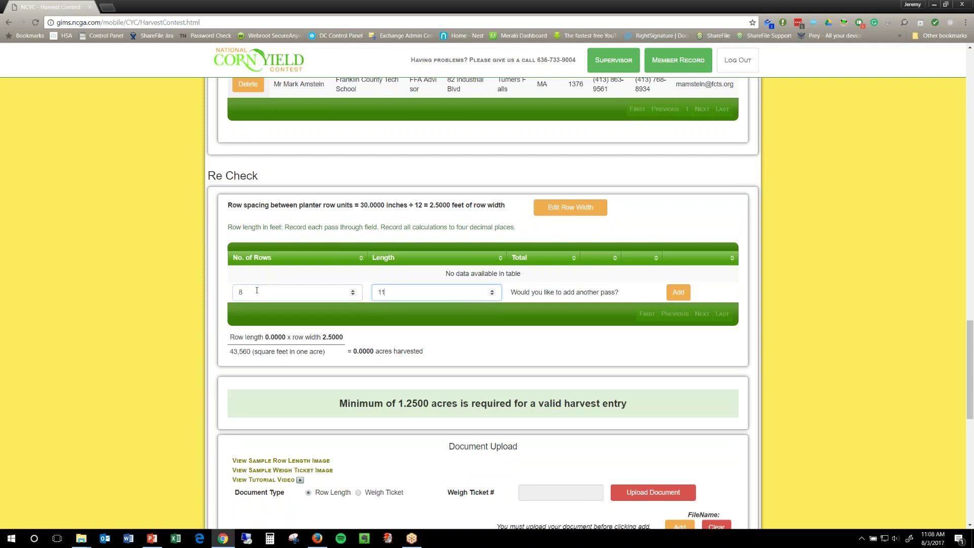
{"action": "type", "text": "30"}
{"action": "left_click", "coordinate": [678, 292]}
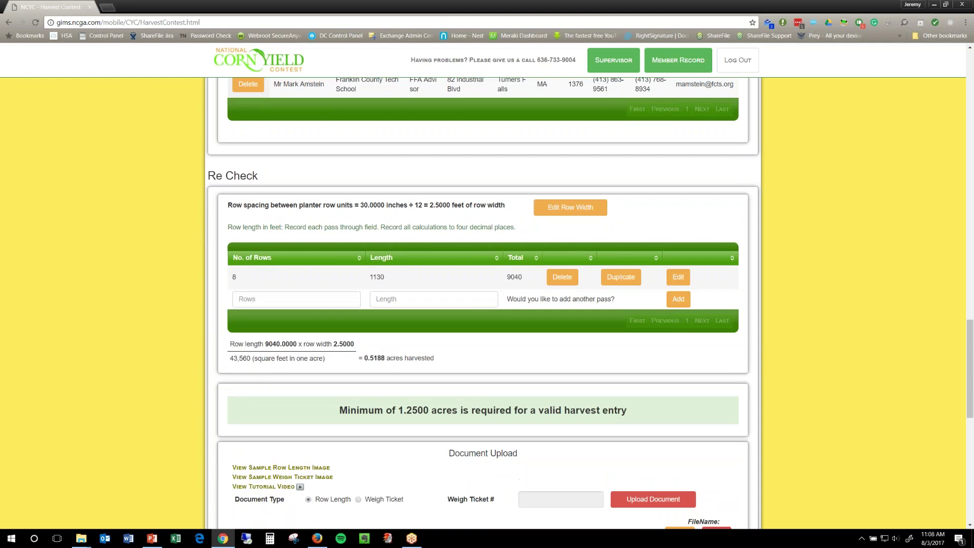
{"action": "left_click", "coordinate": [624, 282]}
{"action": "left_click", "coordinate": [624, 301]}
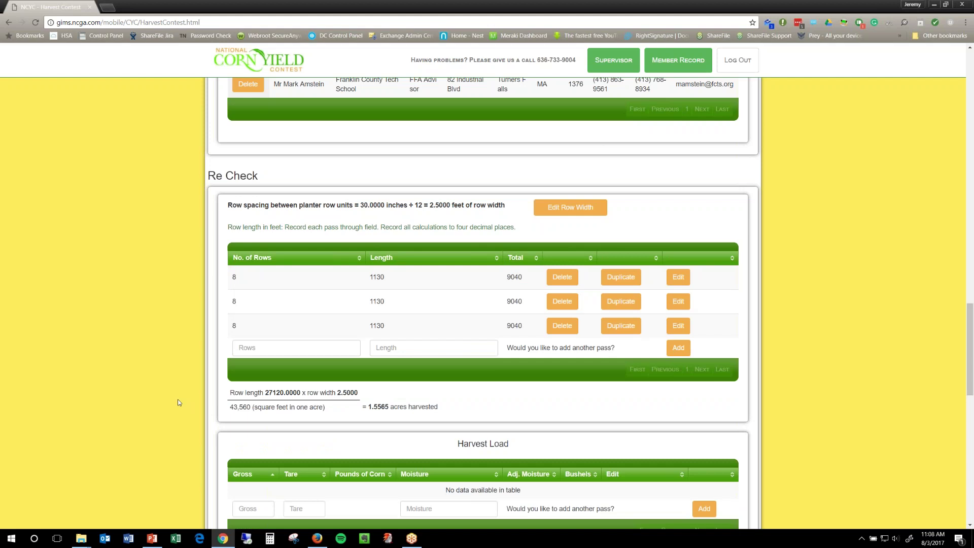
Step: Add a Re Check harvest load with gross weight 55330, tare 27000 and moisture 13.2
{"action": "scroll", "coordinate": [177, 403], "scroll_direction": "down", "scroll_amount": 4}
{"action": "left_click", "coordinate": [246, 318]}
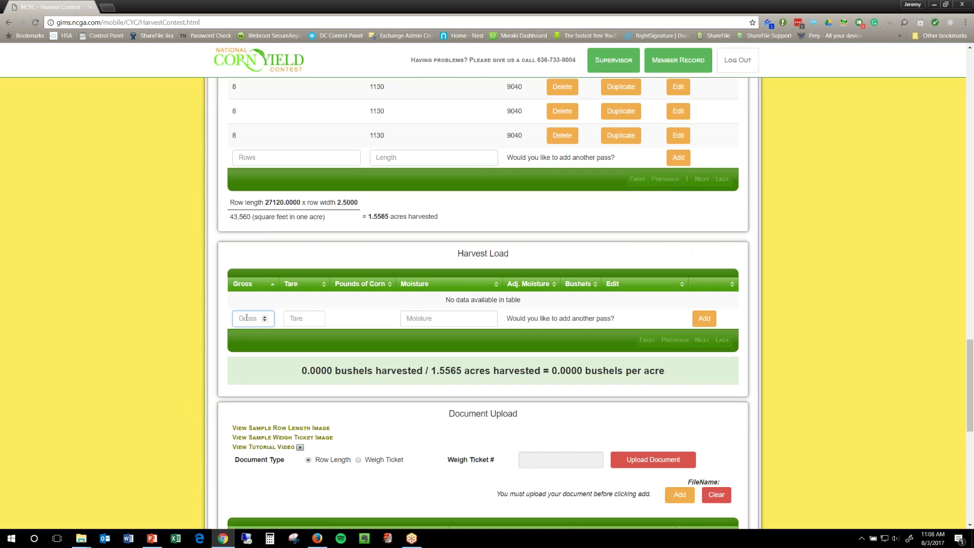
{"action": "type", "text": "55330"}
{"action": "key", "text": "Tab"}
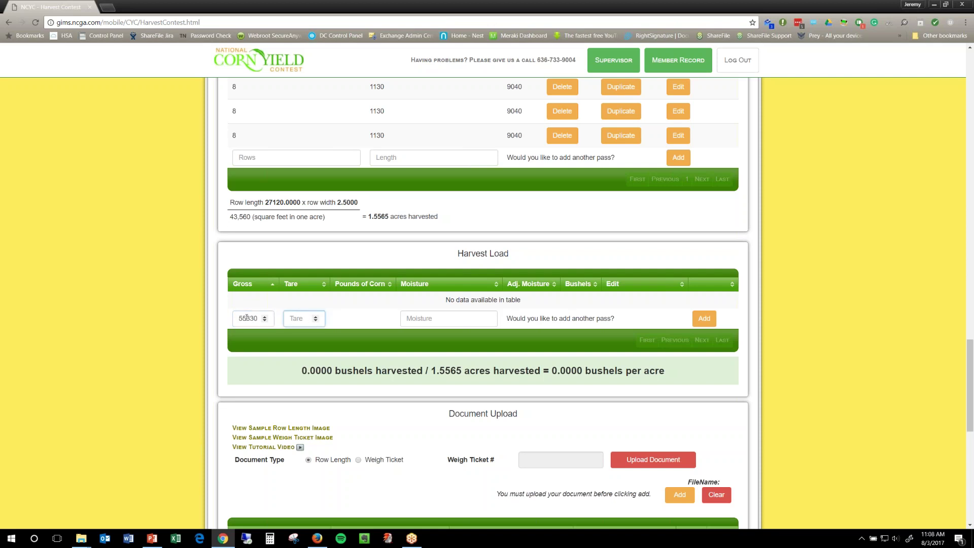
{"action": "type", "text": "27000"}
{"action": "key", "text": "Tab"}
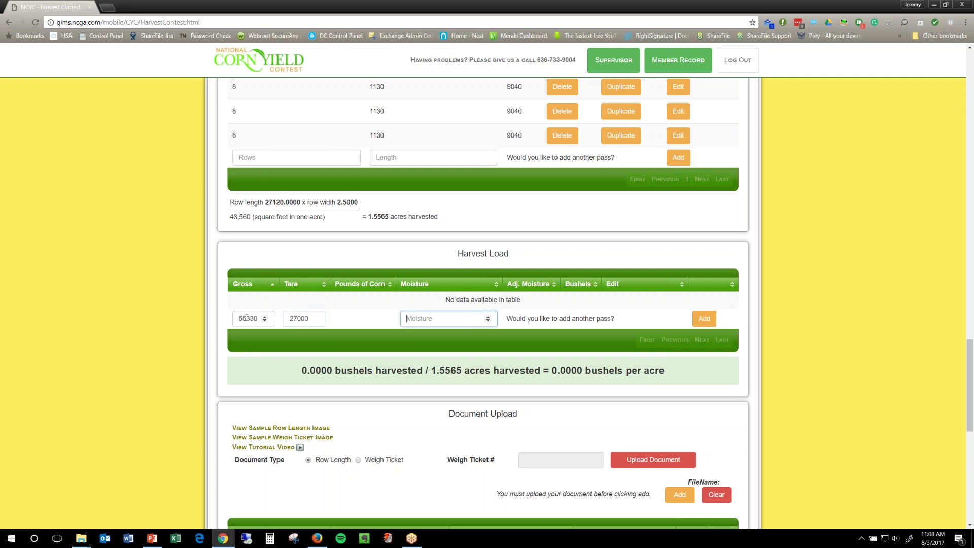
{"action": "type", "text": "13.2"}
{"action": "left_click", "coordinate": [704, 319]}
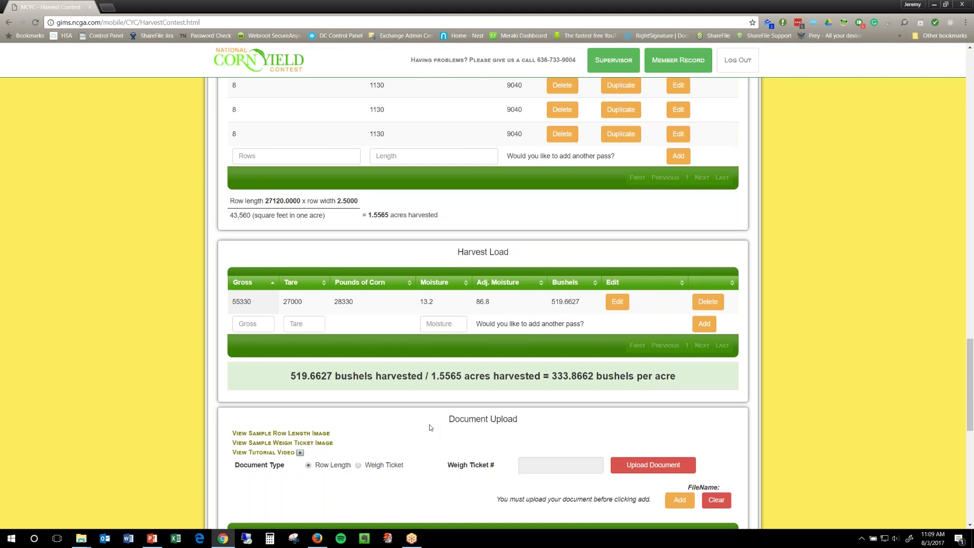
Step: Upload Row Length Sample.pdf as the Re Check row length document and add it to the document list
{"action": "scroll", "coordinate": [507, 385], "scroll_direction": "down", "scroll_amount": 1}
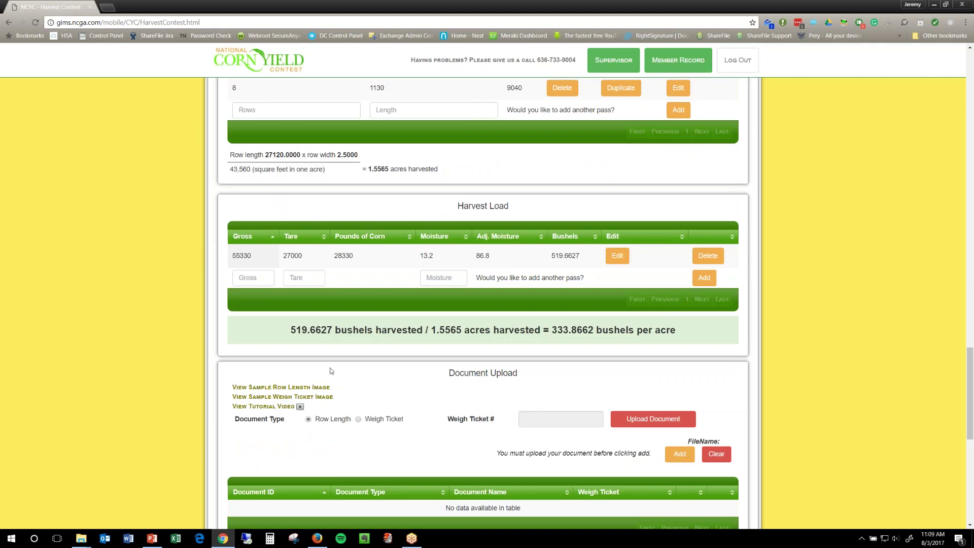
{"action": "scroll", "coordinate": [355, 370], "scroll_direction": "down", "scroll_amount": 1}
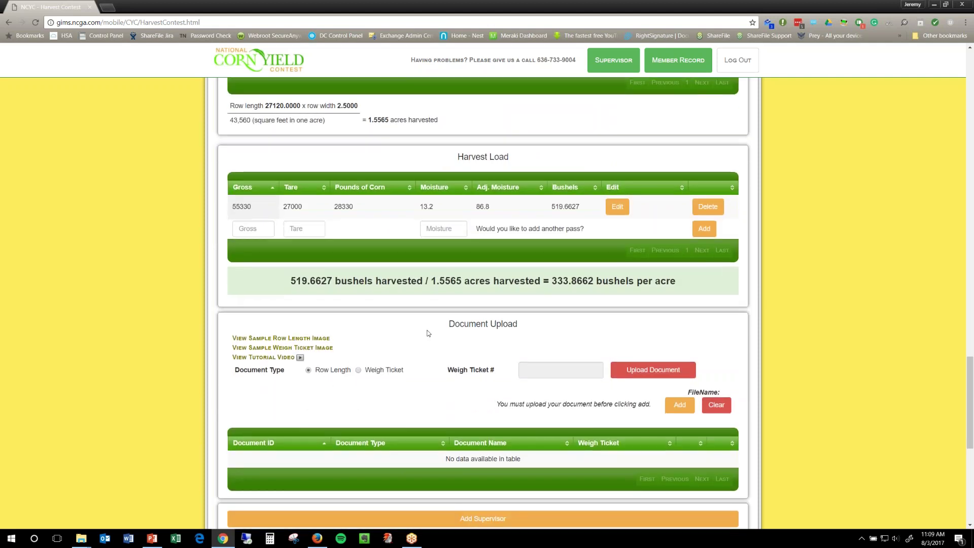
{"action": "scroll", "coordinate": [292, 333], "scroll_direction": "down", "scroll_amount": 1}
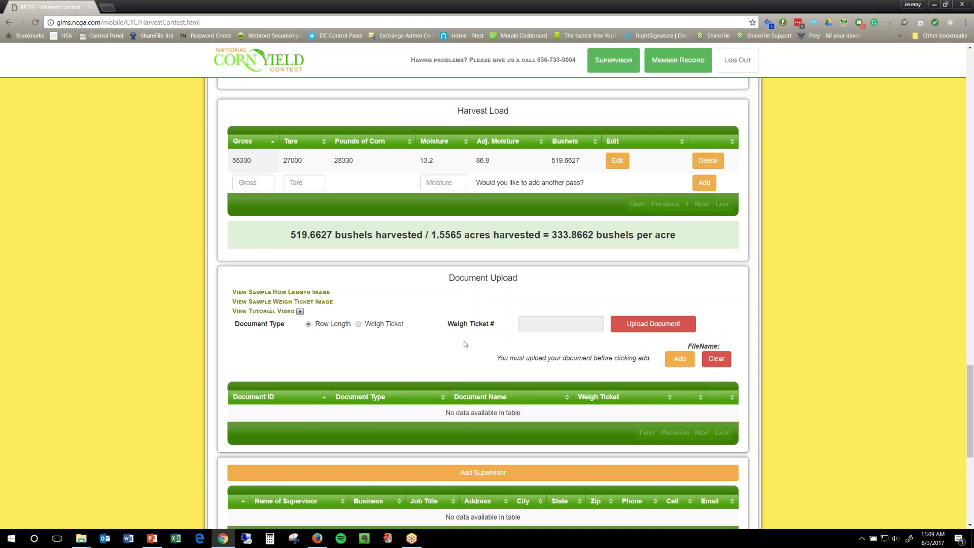
{"action": "left_click", "coordinate": [655, 328]}
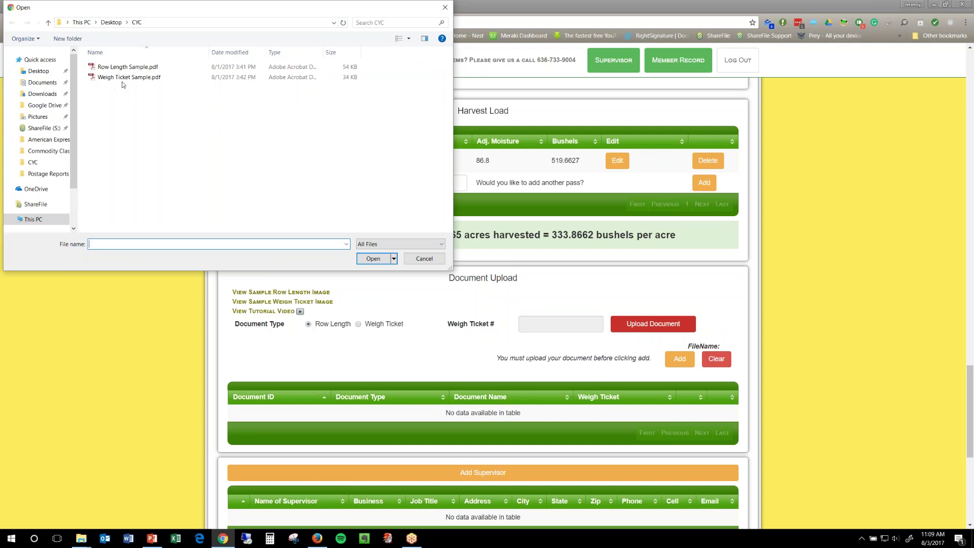
{"action": "left_click", "coordinate": [120, 68]}
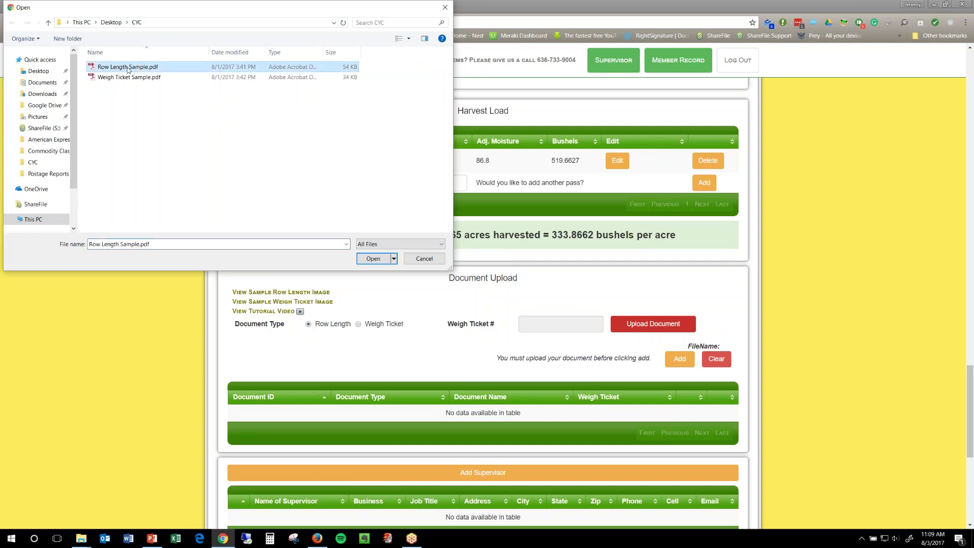
{"action": "left_click", "coordinate": [361, 261]}
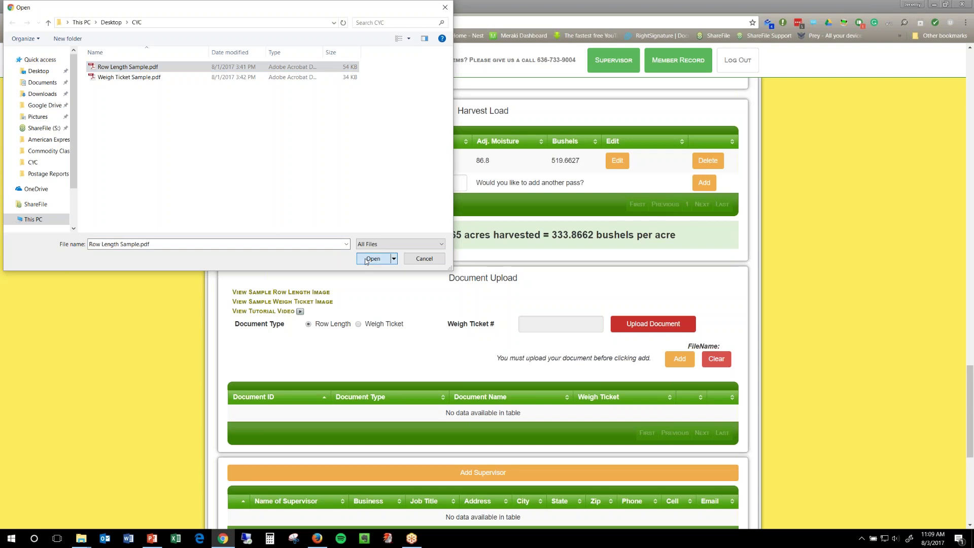
{"action": "left_click", "coordinate": [680, 359]}
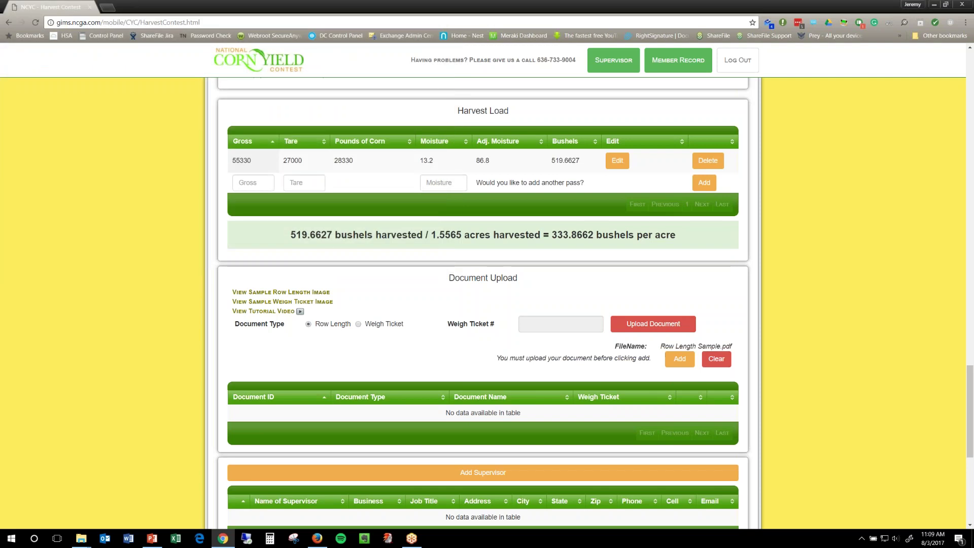
{"action": "left_click_drag", "start_coordinate": [668, 345], "coordinate": [720, 346]}
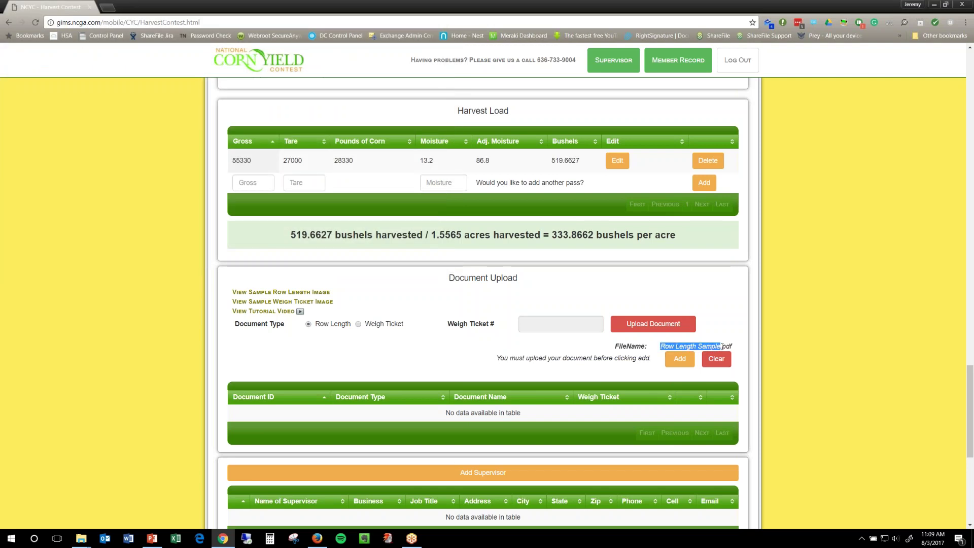
{"action": "left_click", "coordinate": [680, 359]}
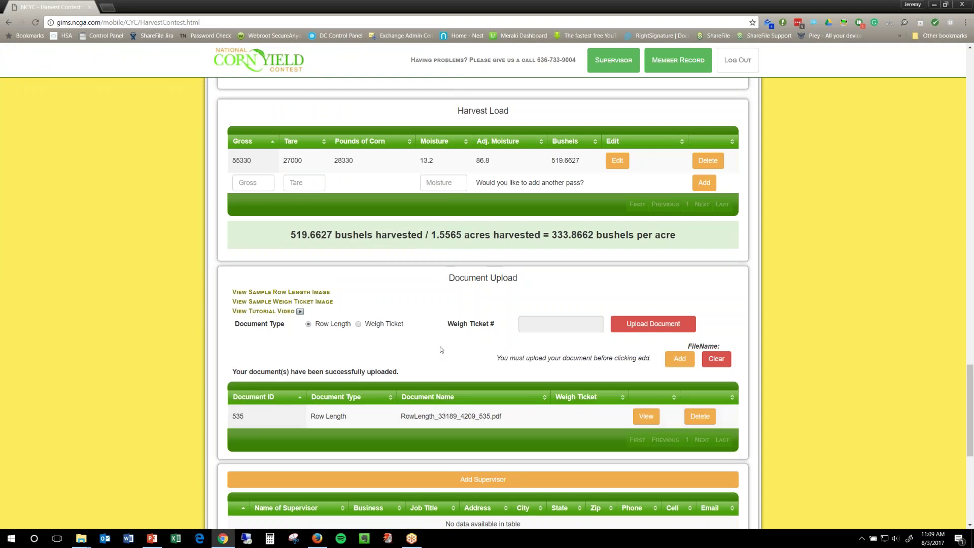
Step: Upload Weigh Ticket Sample.pdf as a Re Check weigh ticket document with weigh ticket number 123456 and add it to the document list
{"action": "left_click", "coordinate": [358, 325]}
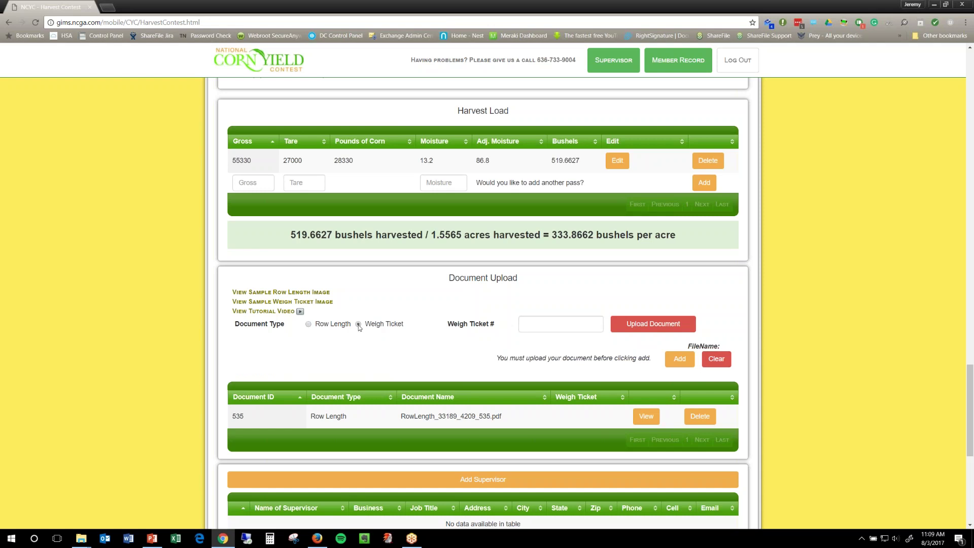
{"action": "left_click", "coordinate": [530, 324]}
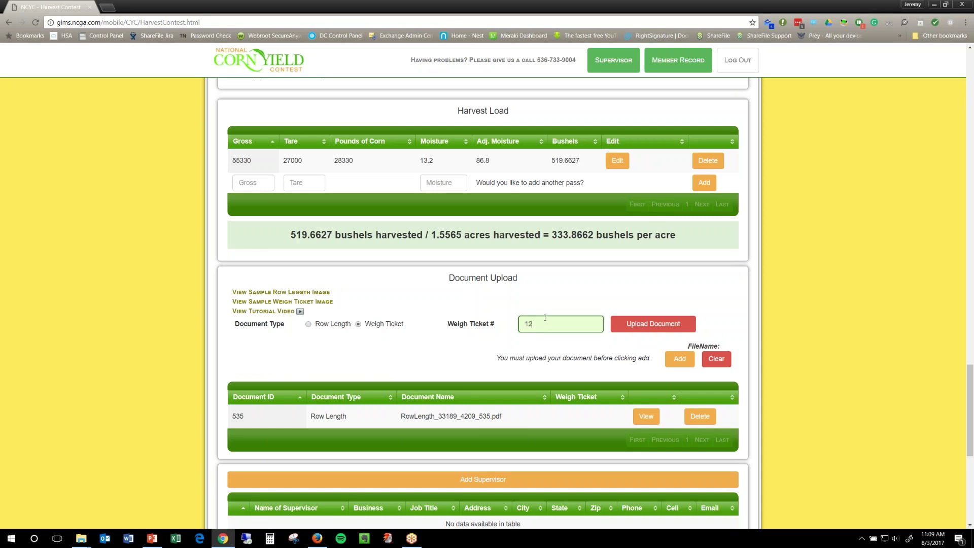
{"action": "type", "text": "123456"}
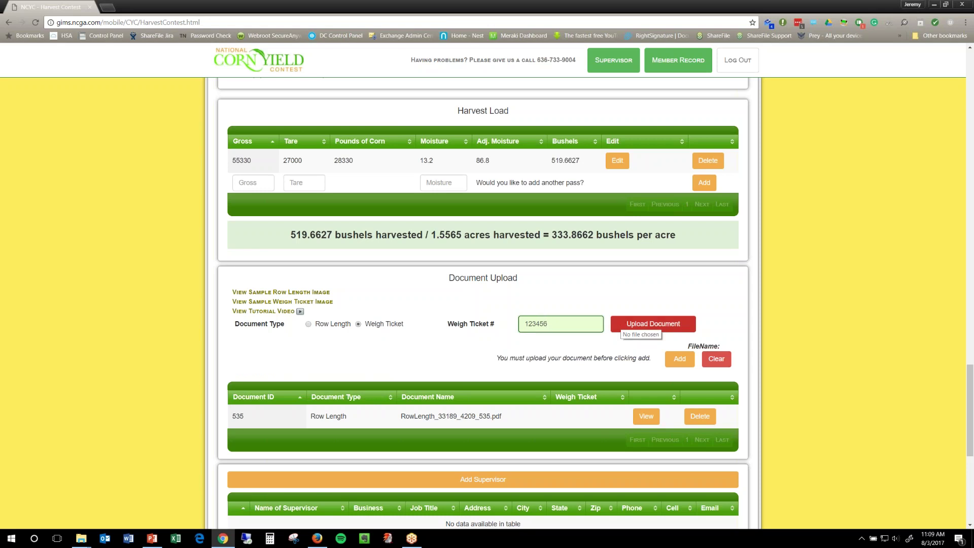
{"action": "left_click", "coordinate": [618, 319]}
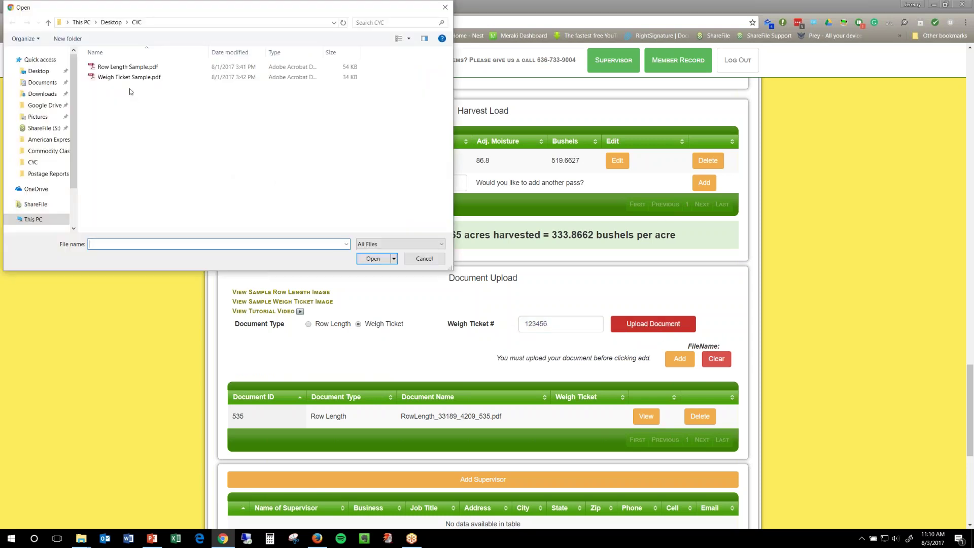
{"action": "left_click", "coordinate": [125, 81]}
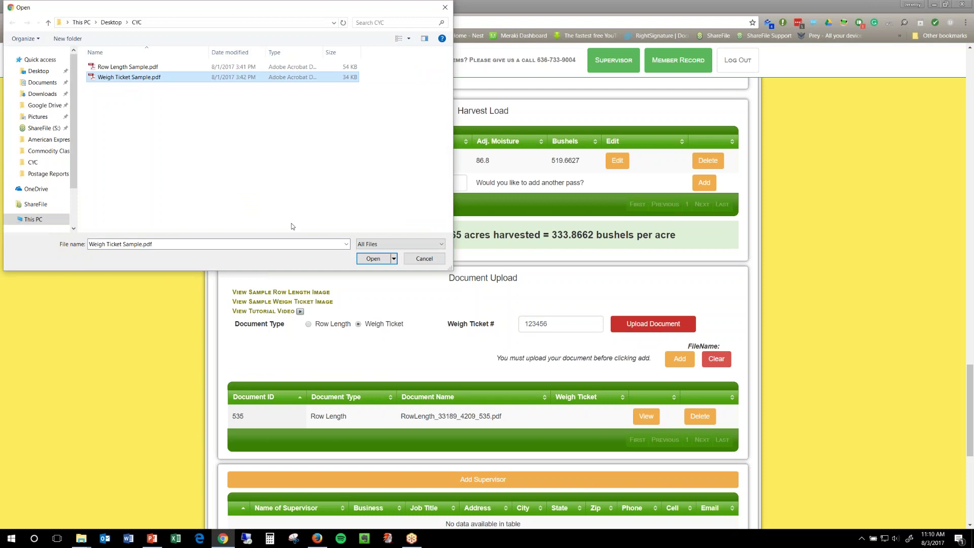
{"action": "left_click", "coordinate": [373, 259]}
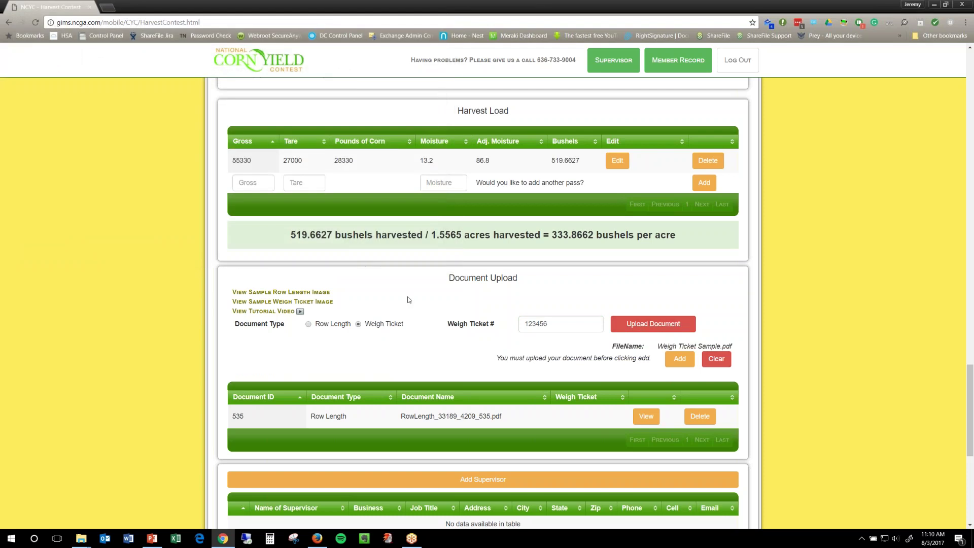
{"action": "left_click_drag", "start_coordinate": [659, 346], "coordinate": [723, 347]}
{"action": "left_click", "coordinate": [681, 358]}
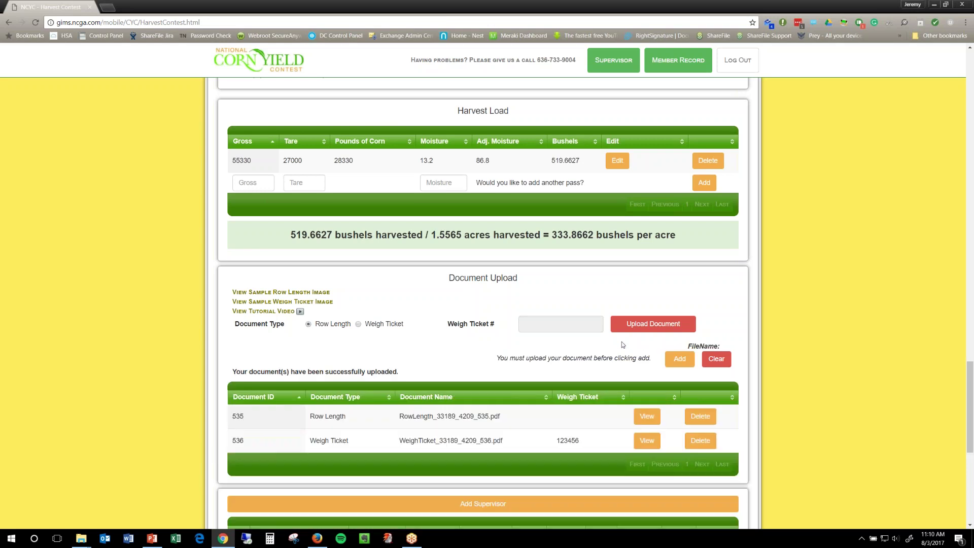
Step: Review the agreement statement, feedback field and submission options at the end of the form, and return to the Re Check supervisor section
{"action": "scroll", "coordinate": [528, 361], "scroll_direction": "down", "scroll_amount": 2}
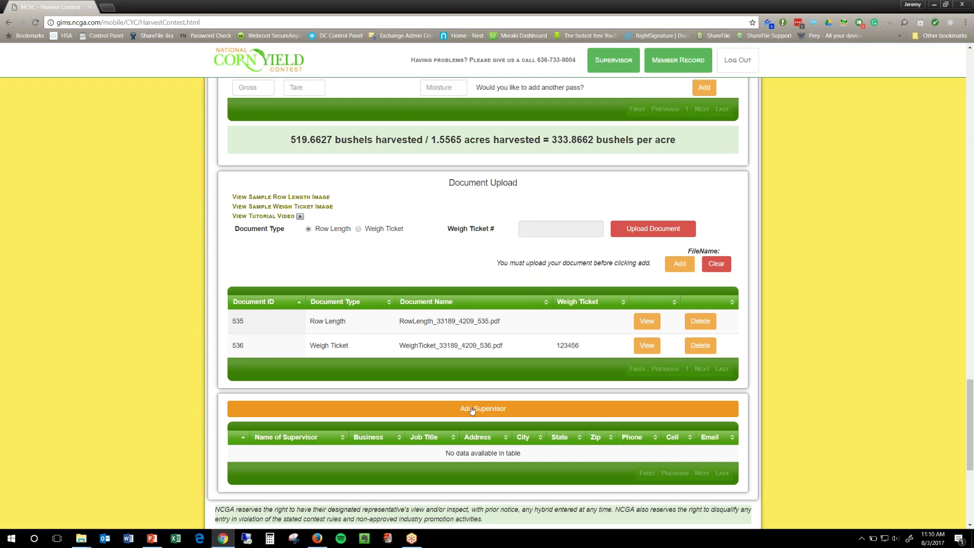
{"action": "scroll", "coordinate": [472, 410], "scroll_direction": "down", "scroll_amount": 4}
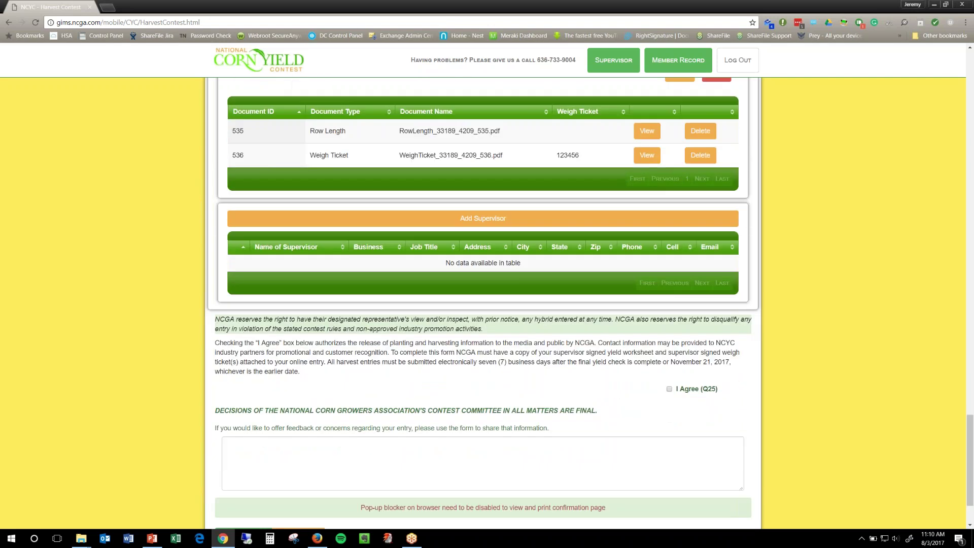
{"action": "scroll", "coordinate": [472, 410], "scroll_direction": "down", "scroll_amount": 1}
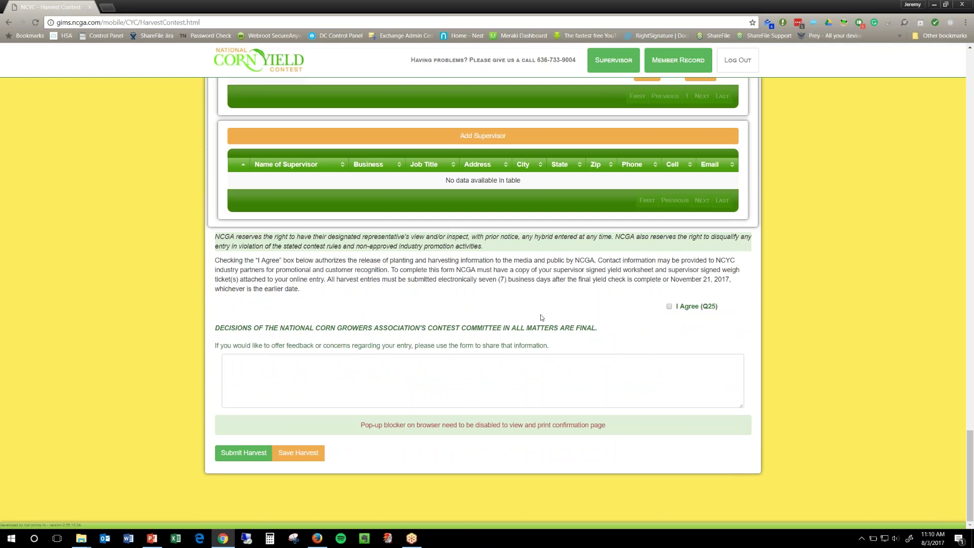
{"action": "scroll", "coordinate": [539, 320], "scroll_direction": "up", "scroll_amount": 1}
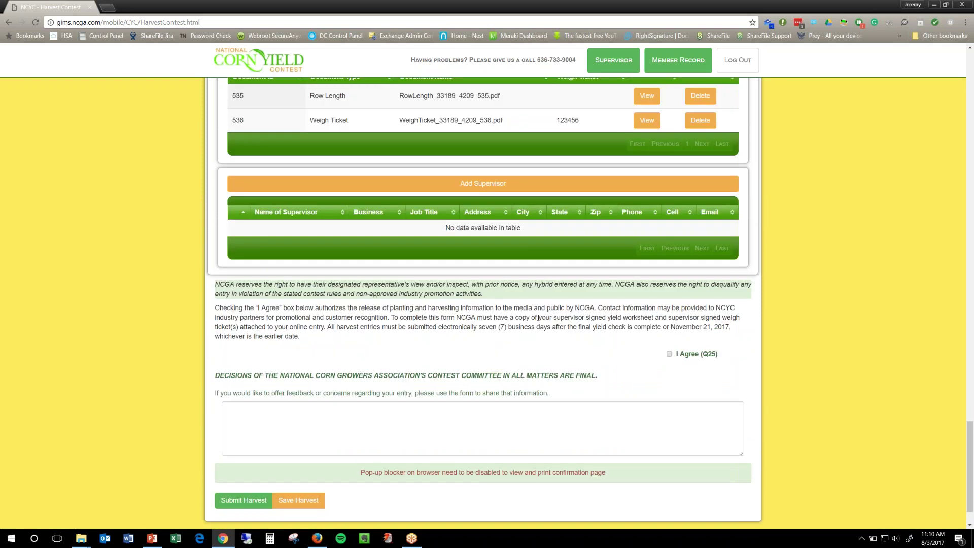
{"action": "scroll", "coordinate": [540, 318], "scroll_direction": "up", "scroll_amount": 4}
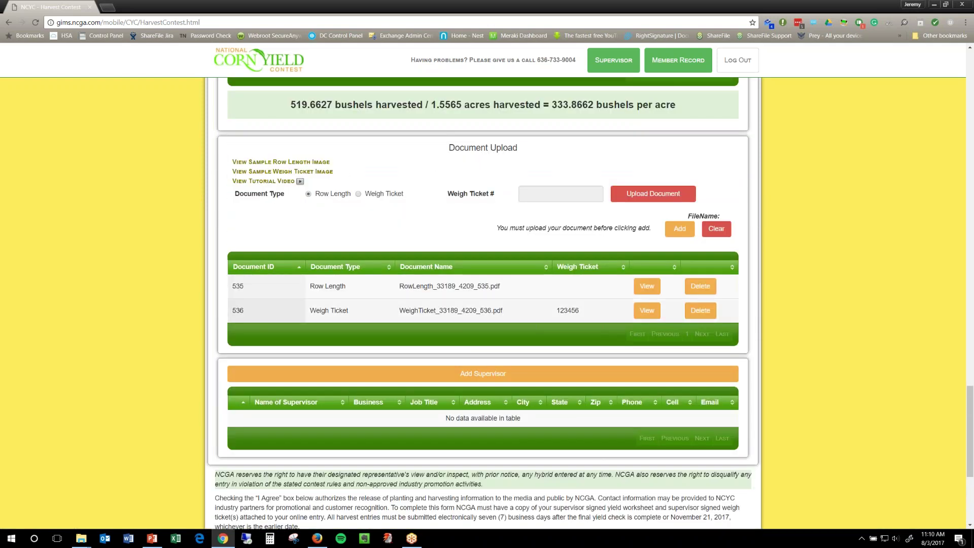